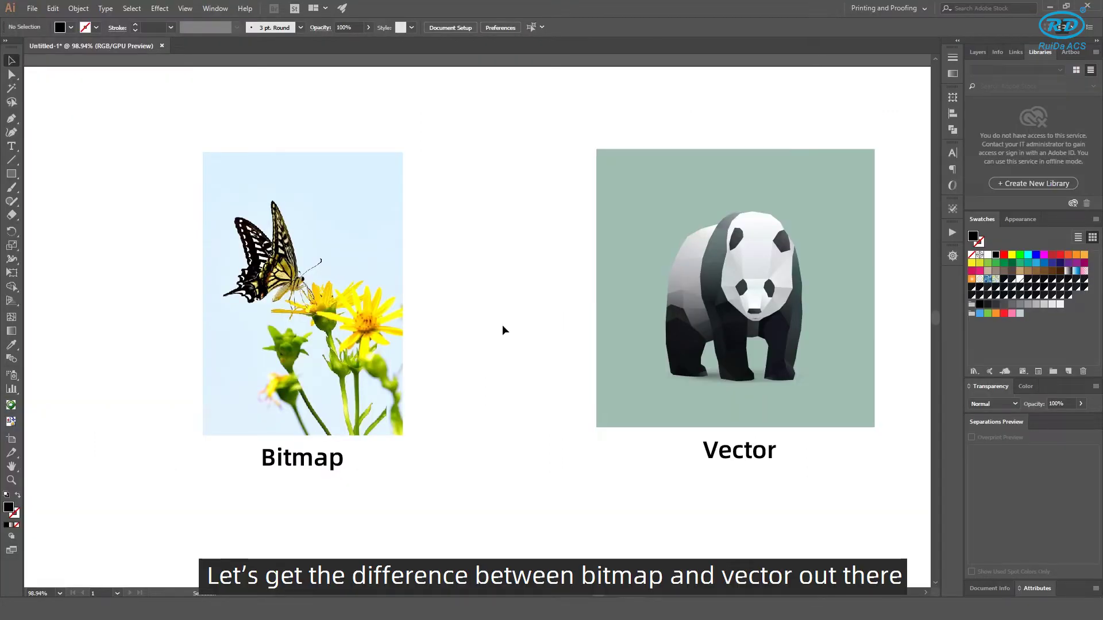
Step: Zoom in and out to inspect the butterfly bitmap's pixels and the panda's polygon shapes
{"action": "key", "text": "z"}
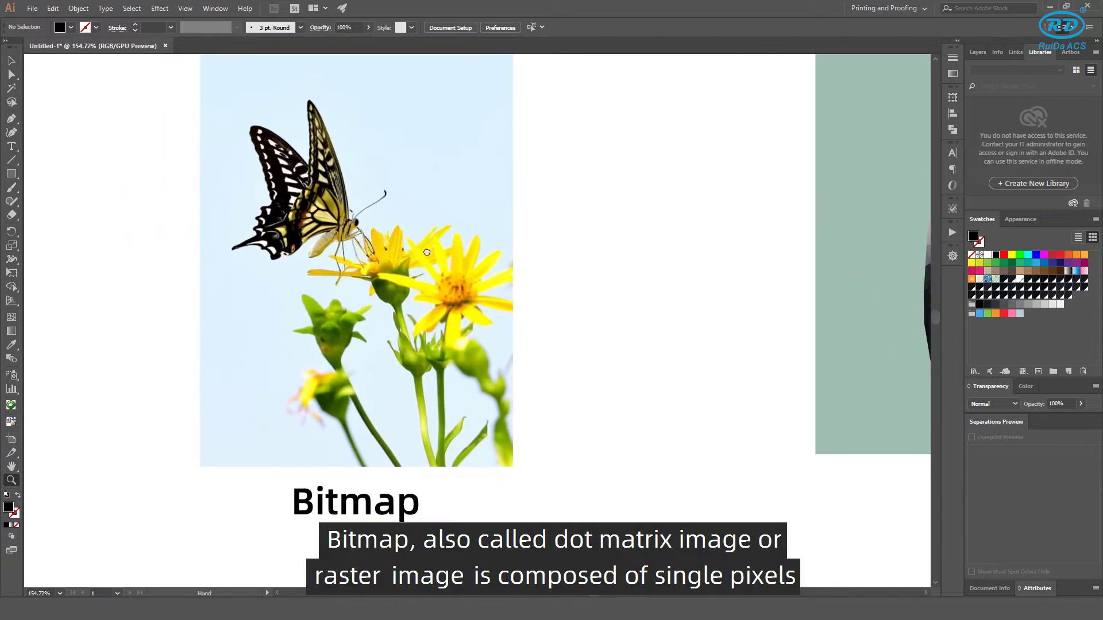
{"action": "left_click_drag", "start_coordinate": [503, 325], "coordinate": [520, 255]}
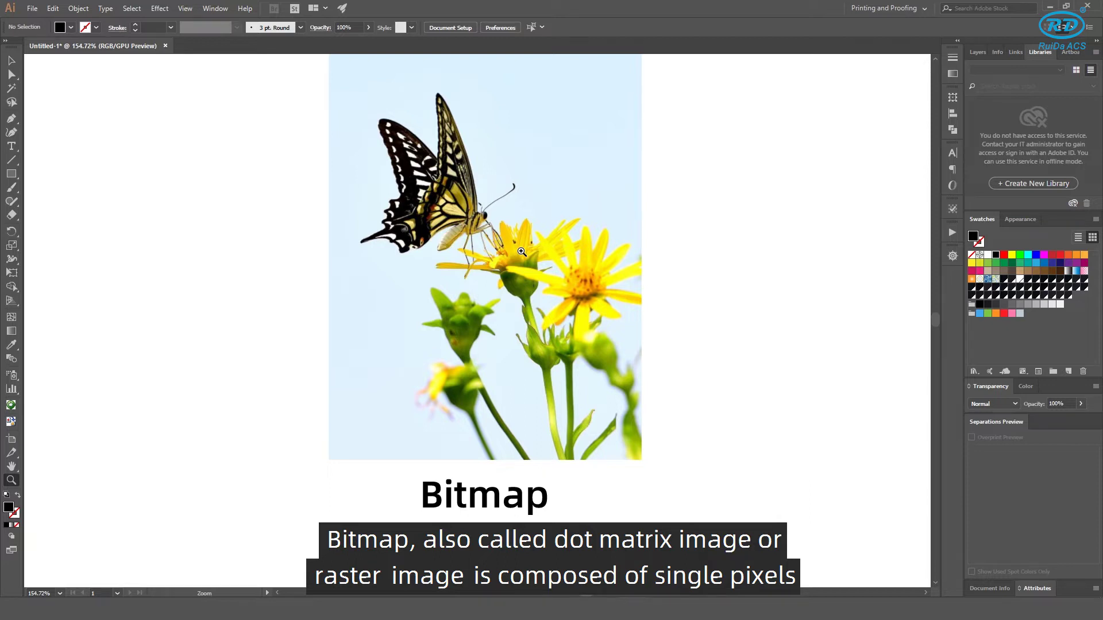
{"action": "mouse_move", "coordinate": [520, 251]}
{"action": "left_mouse_down"}
{"action": "mouse_move", "coordinate": [462, 267]}
{"action": "mouse_move", "coordinate": [526, 308]}
{"action": "left_mouse_up"}
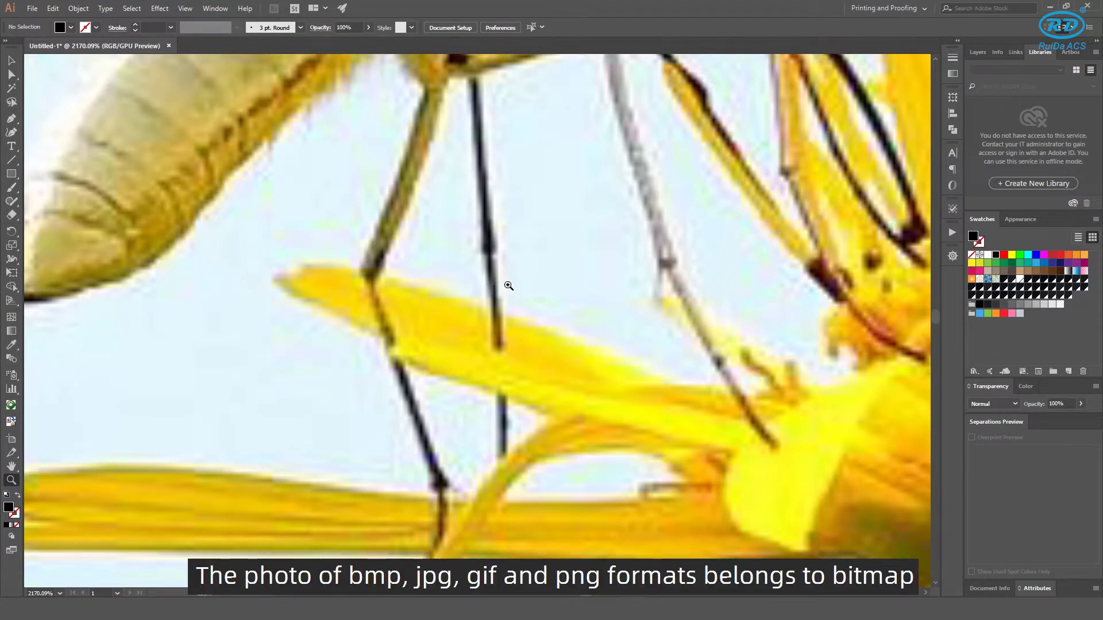
{"action": "mouse_move", "coordinate": [510, 285]}
{"action": "left_mouse_down", "text": "alt"}
{"action": "mouse_move", "coordinate": [553, 290]}
{"action": "mouse_move", "coordinate": [525, 286]}
{"action": "mouse_move", "coordinate": [560, 237]}
{"action": "left_mouse_up", "text": "alt"}
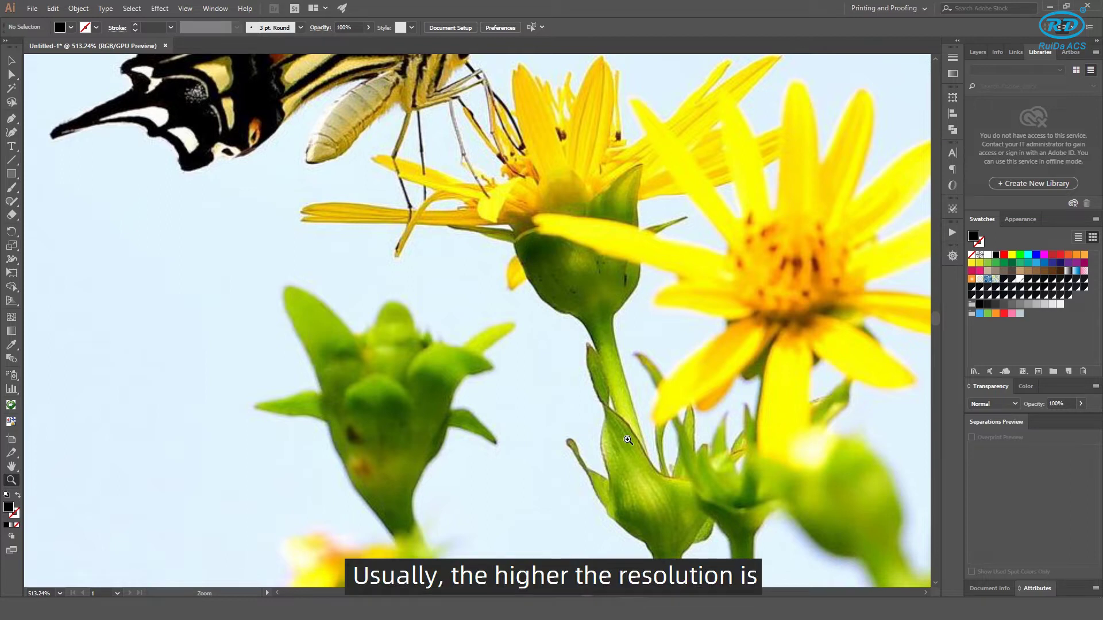
{"action": "left_click_drag", "start_coordinate": [607, 366], "coordinate": [531, 314]}
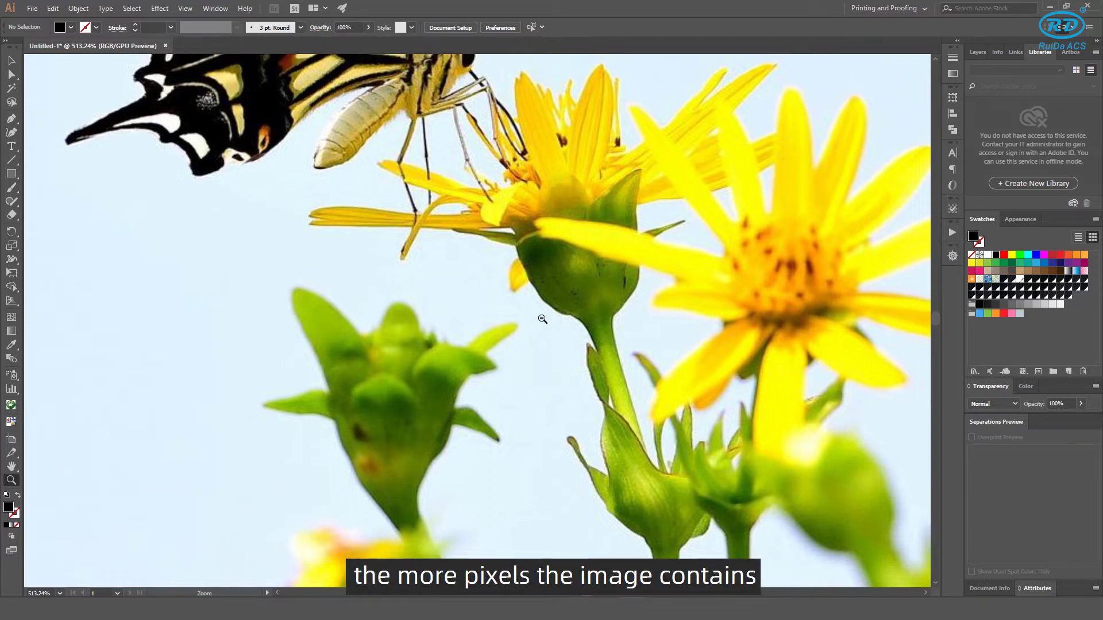
{"action": "scroll", "coordinate": [531, 314], "scroll_direction": "down", "scroll_amount": 4, "text": "alt"}
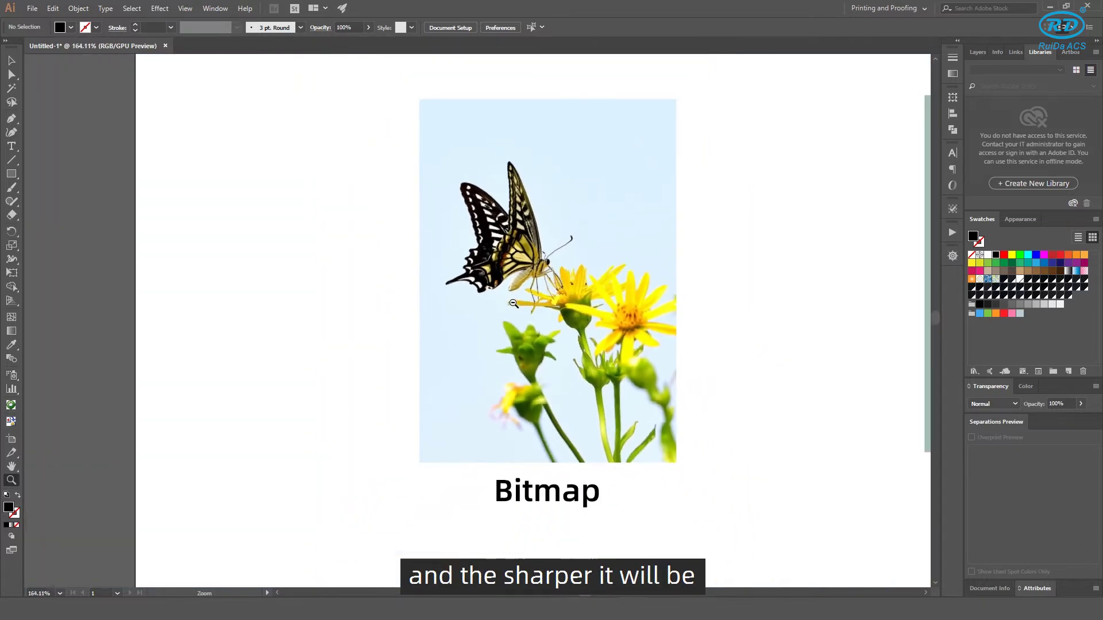
{"action": "left_click_drag", "start_coordinate": [629, 264], "coordinate": [403, 264]}
{"action": "left_click_drag", "start_coordinate": [833, 293], "coordinate": [488, 300]}
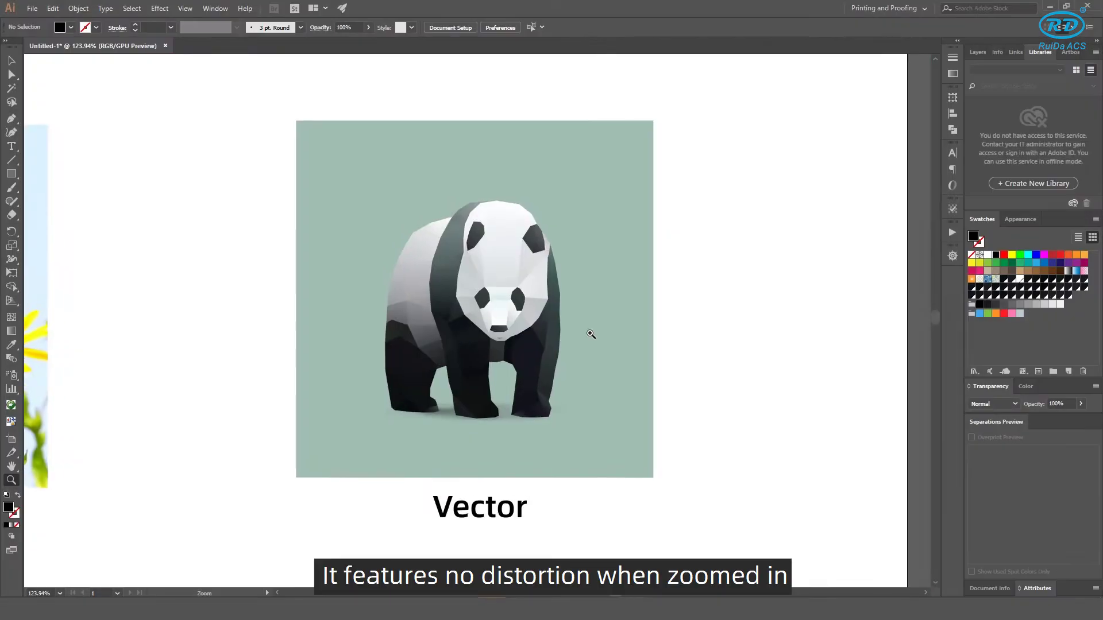
{"action": "mouse_move", "coordinate": [591, 332]}
{"action": "left_mouse_down"}
{"action": "mouse_move", "coordinate": [275, 454]}
{"action": "mouse_move", "coordinate": [486, 333]}
{"action": "left_mouse_up"}
{"action": "mouse_move", "coordinate": [652, 303]}
{"action": "left_mouse_down"}
{"action": "mouse_move", "coordinate": [325, 394]}
{"action": "mouse_move", "coordinate": [98, 410]}
{"action": "left_mouse_up"}
{"action": "left_click", "coordinate": [482, 140], "text": "alt"}
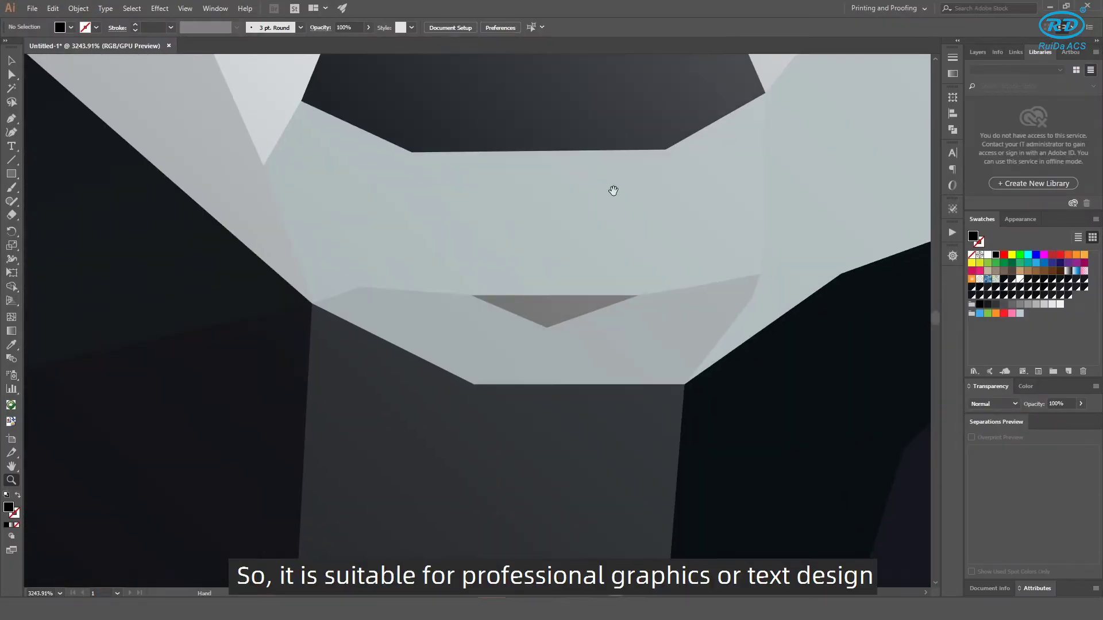
{"action": "left_click", "coordinate": [631, 159], "text": "alt"}
{"action": "left_click", "coordinate": [593, 290], "text": "alt"}
{"action": "left_click", "coordinate": [532, 312], "text": "alt"}
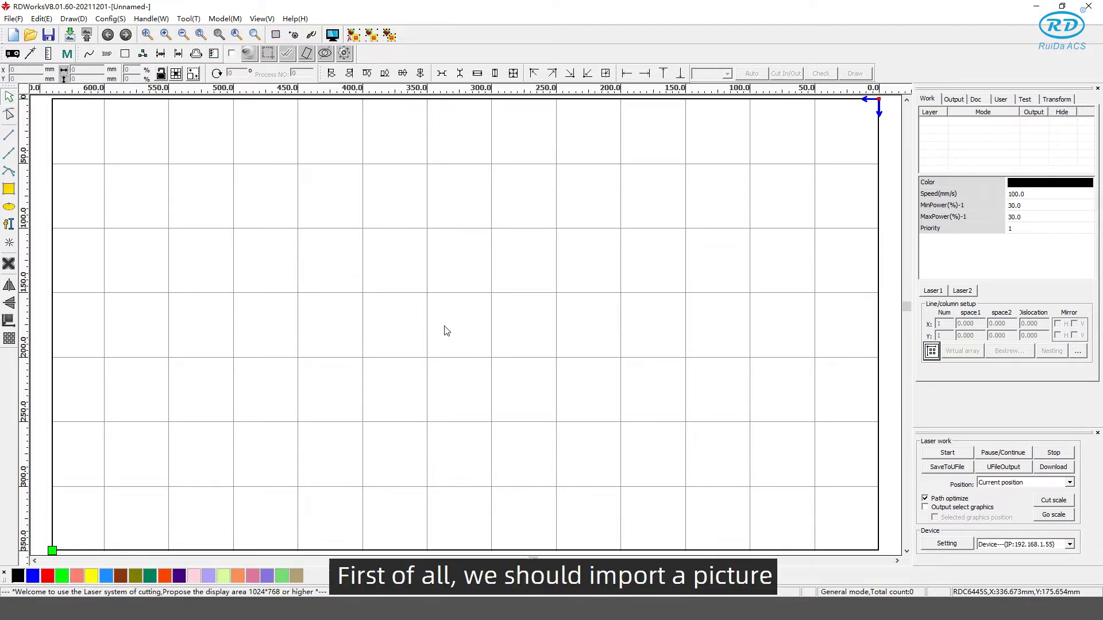
Step: Import the panda JPG through File > Import and open Bitmap handle for it
{"action": "left_click", "coordinate": [12, 18]}
{"action": "left_click", "coordinate": [35, 86]}
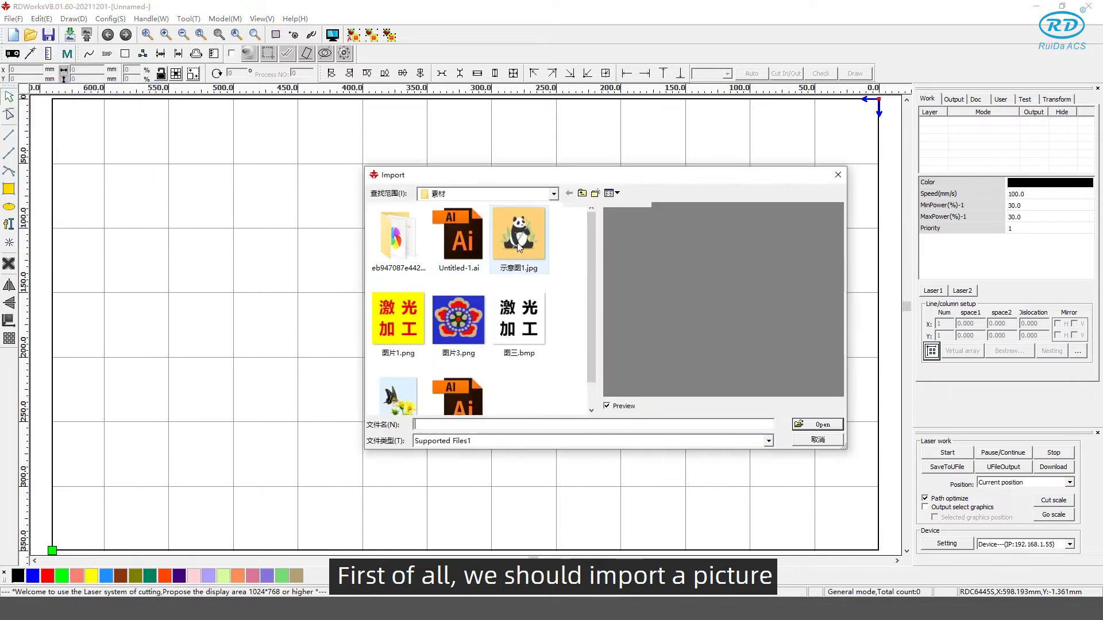
{"action": "left_click", "coordinate": [810, 425]}
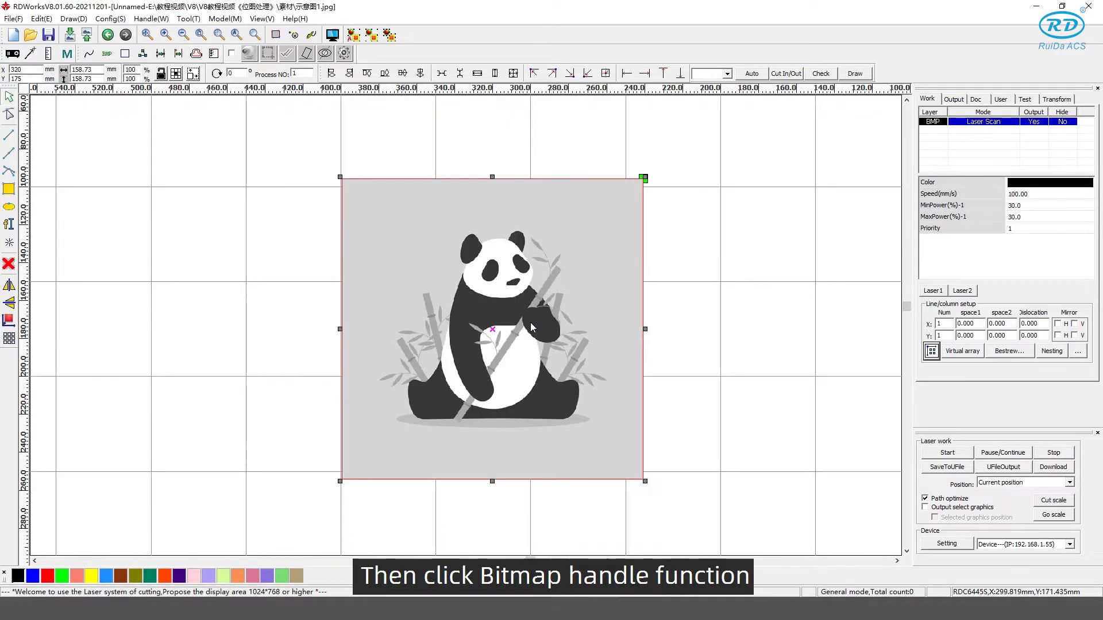
{"action": "left_click", "coordinate": [113, 55]}
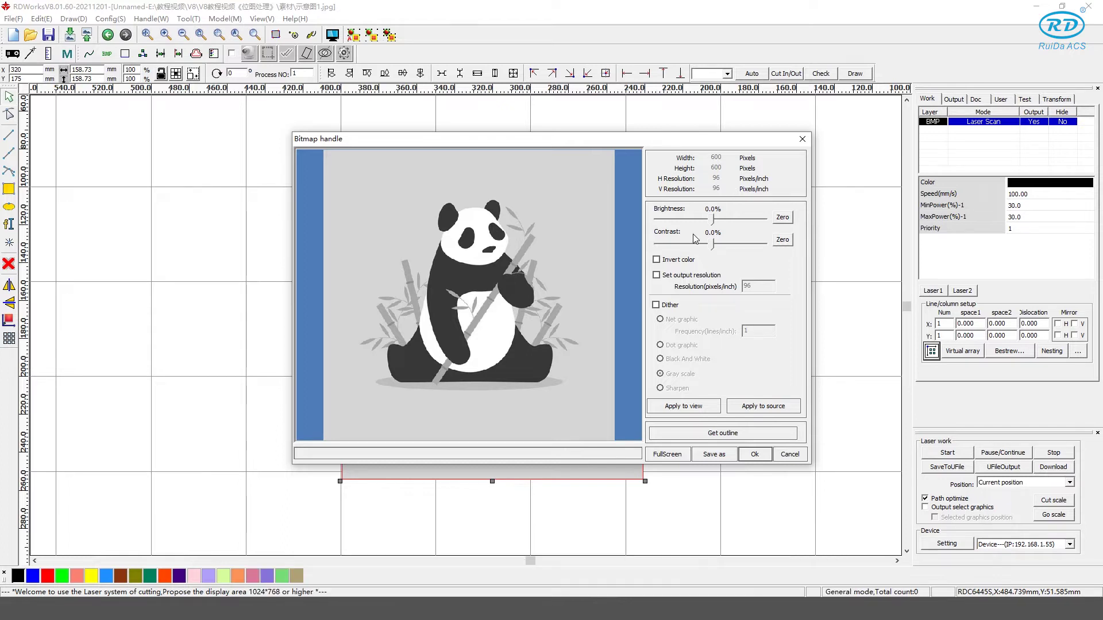
Step: Preview the panda at a custom output resolution of 72, then turn custom resolution off
{"action": "left_click", "coordinate": [657, 275]}
{"action": "double_click", "coordinate": [748, 285]}
{"action": "type", "text": "72"}
{"action": "left_click", "coordinate": [681, 408]}
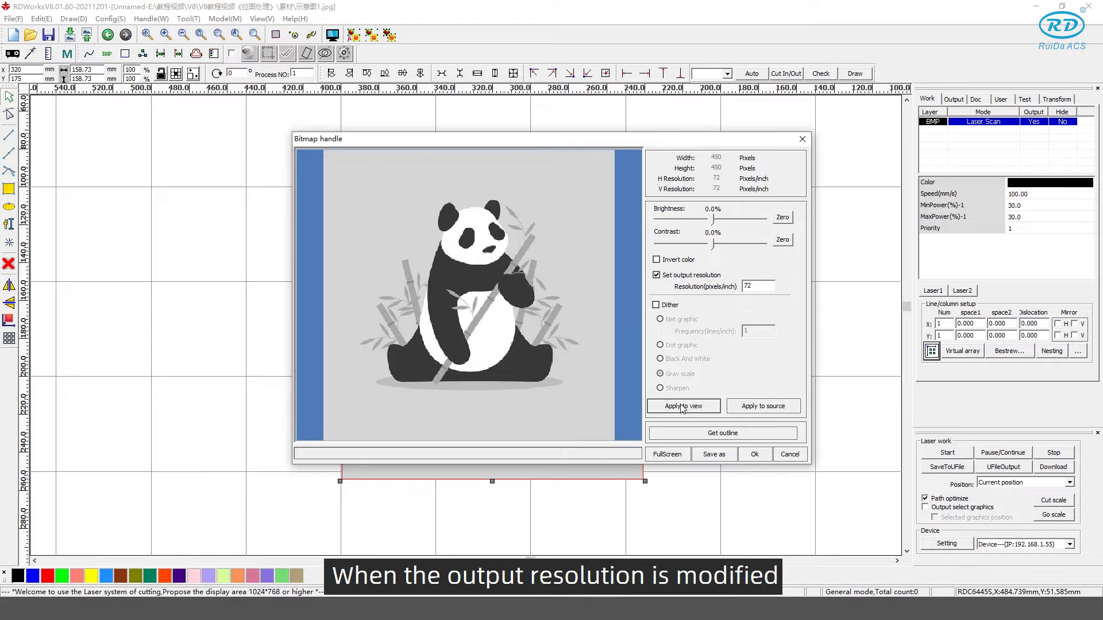
{"action": "left_click", "coordinate": [657, 275]}
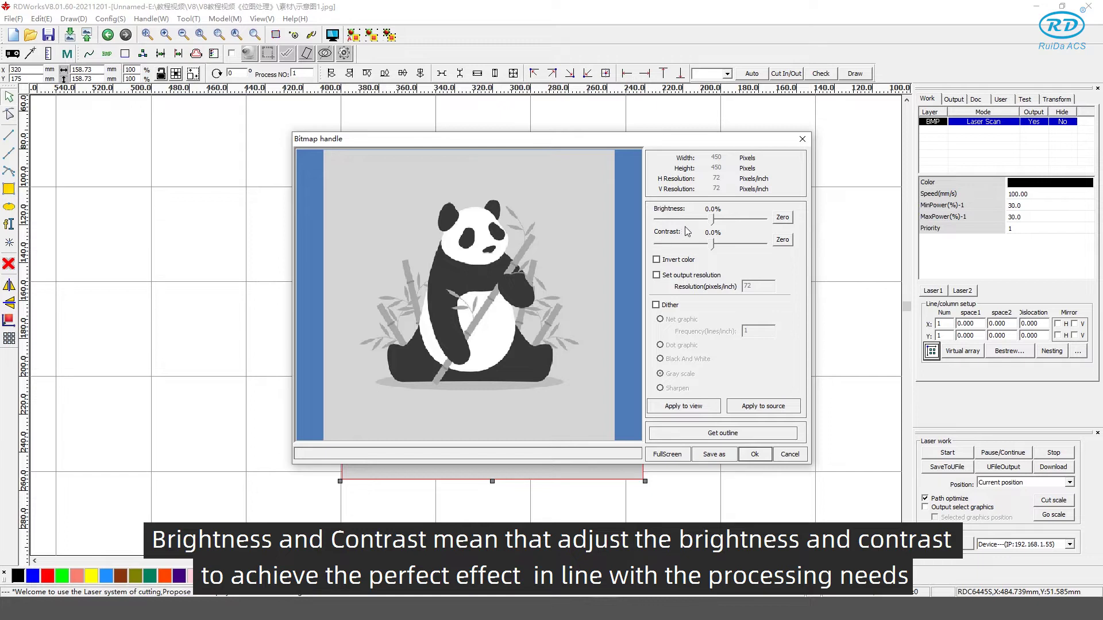
Step: Lower brightness to -9.6% and raise contrast to 7.4%, previewing the result
{"action": "left_click_drag", "start_coordinate": [713, 219], "coordinate": [707, 246]}
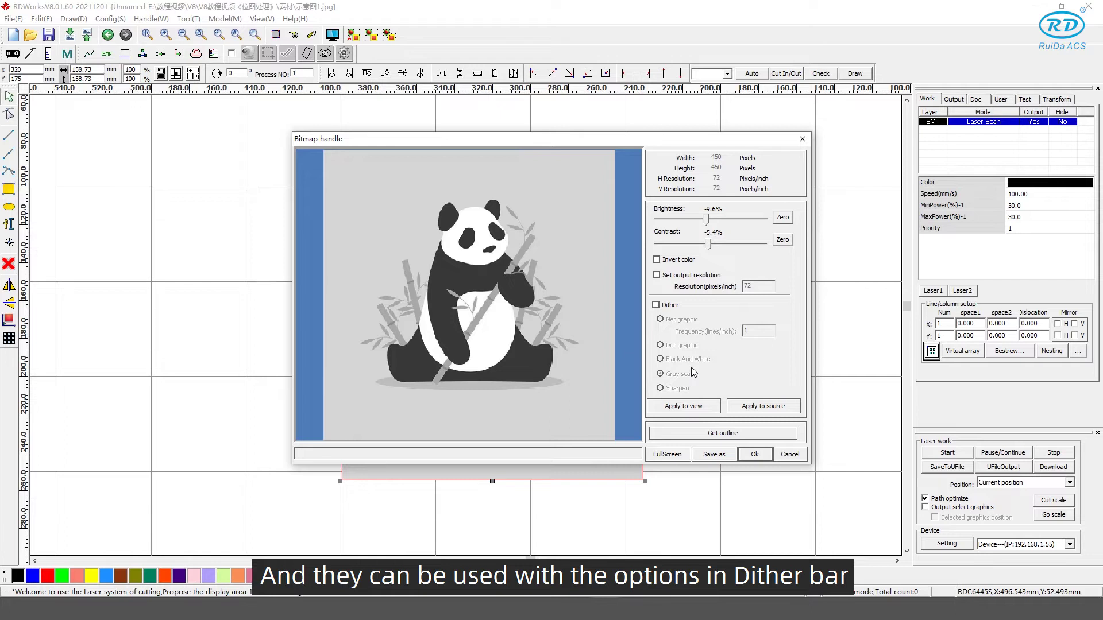
{"action": "left_click", "coordinate": [687, 409]}
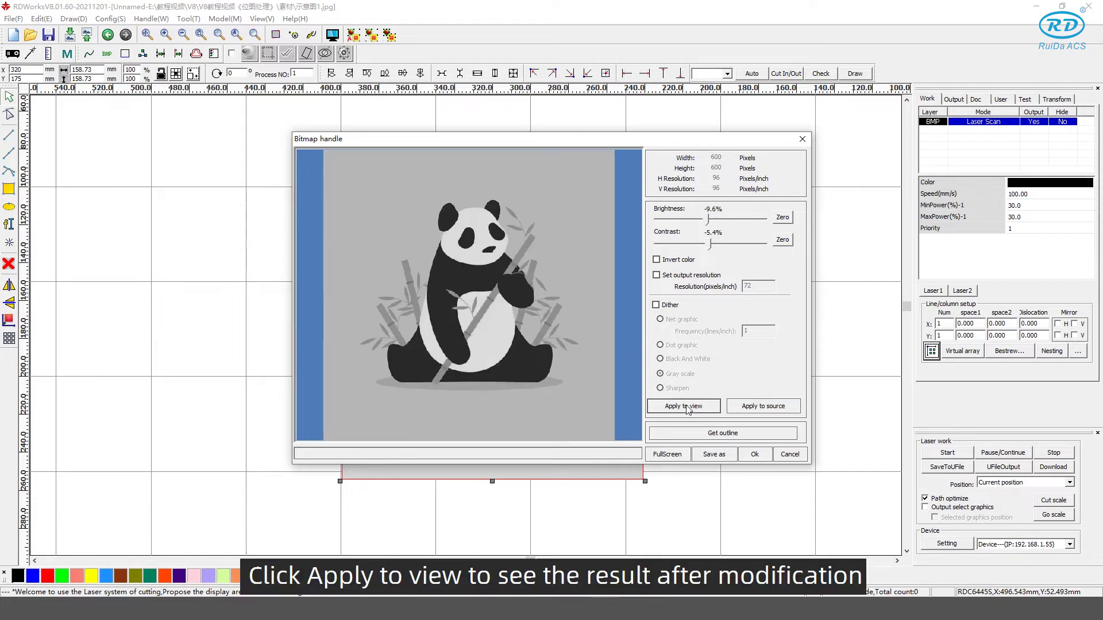
{"action": "scroll", "coordinate": [491, 332], "scroll_direction": "up", "scroll_amount": 2}
{"action": "left_click_drag", "start_coordinate": [710, 245], "coordinate": [718, 250]}
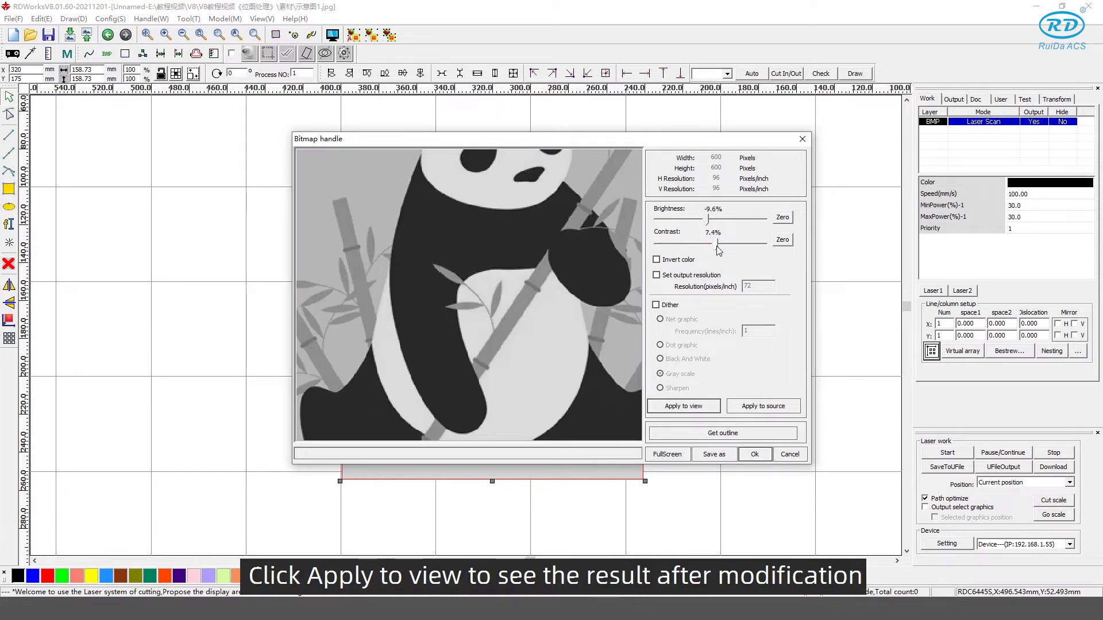
Step: Preview the full higher-contrast panda, then test Invert color and switch it back off
{"action": "left_click", "coordinate": [682, 409]}
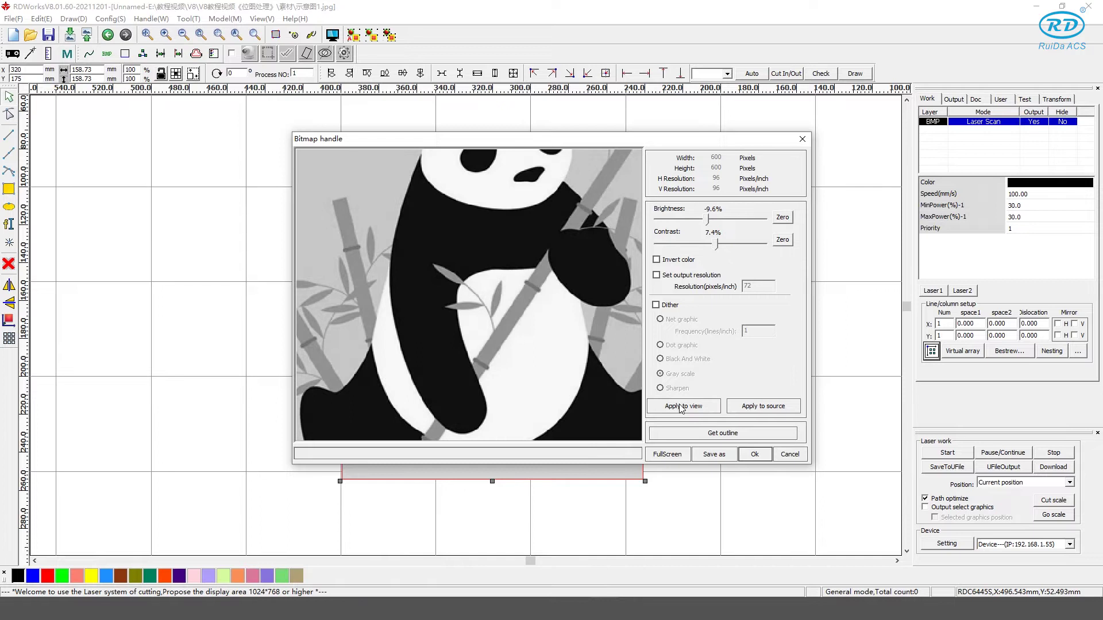
{"action": "left_click", "coordinate": [673, 455]}
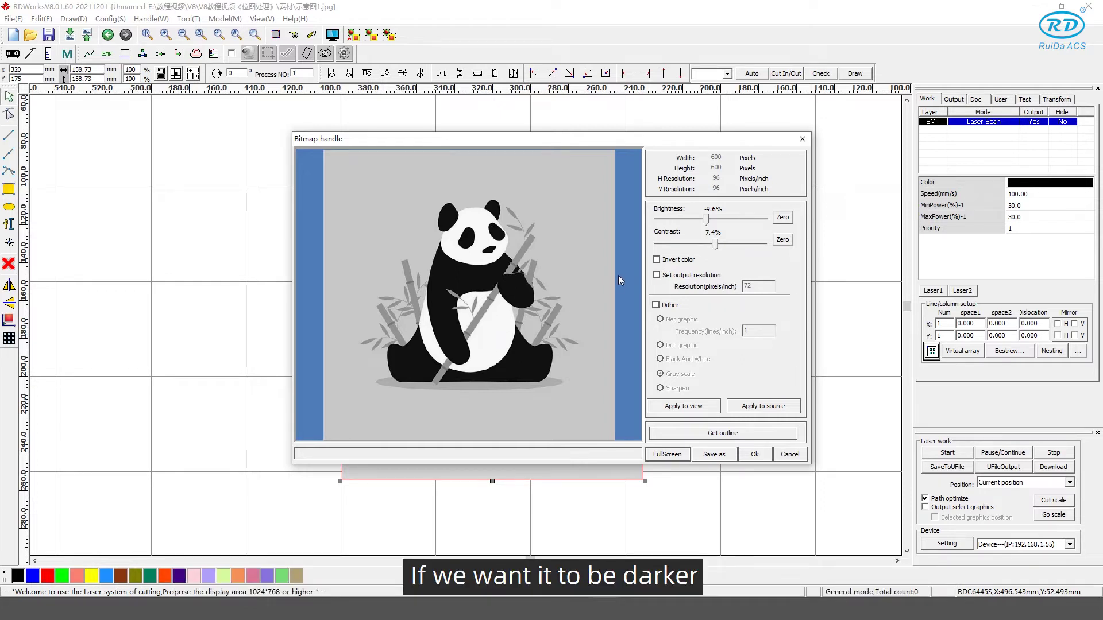
{"action": "left_click", "coordinate": [655, 259]}
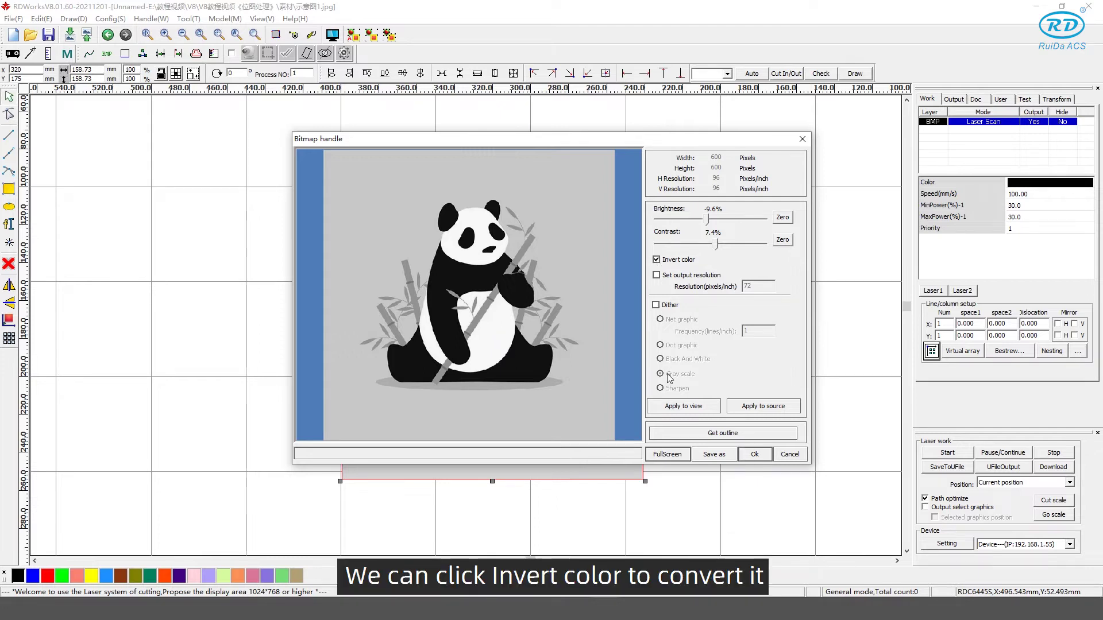
{"action": "left_click", "coordinate": [677, 411]}
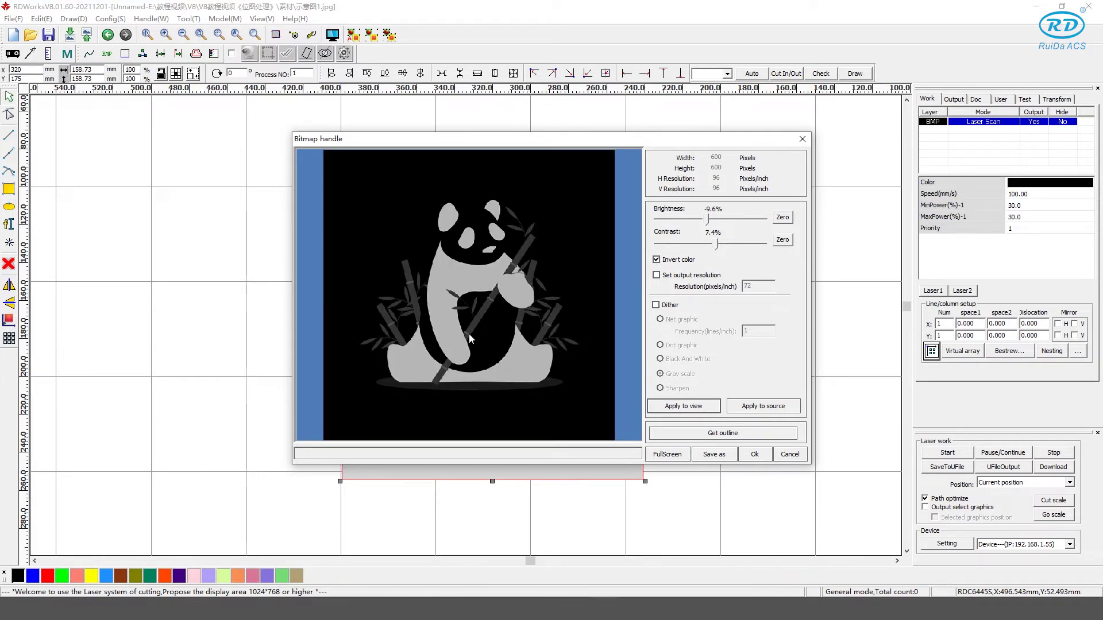
{"action": "left_click", "coordinate": [656, 259]}
{"action": "left_click", "coordinate": [677, 408]}
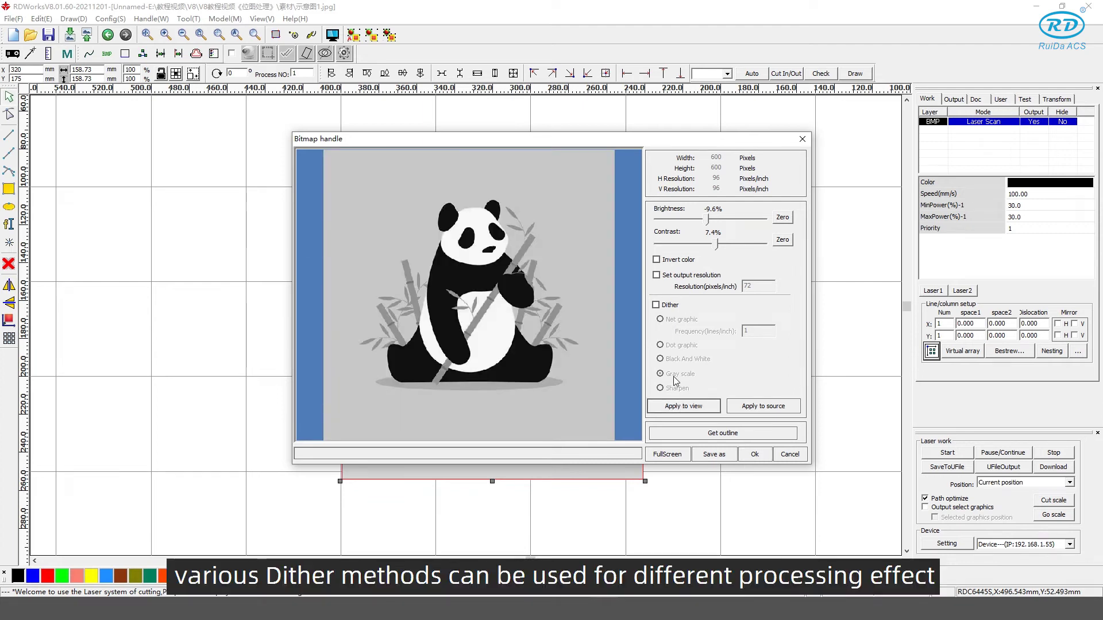
Step: Preview Net graphic dithering at 500 pixels/inch and frequency 50, then fit the whole panda
{"action": "left_click", "coordinate": [656, 306]}
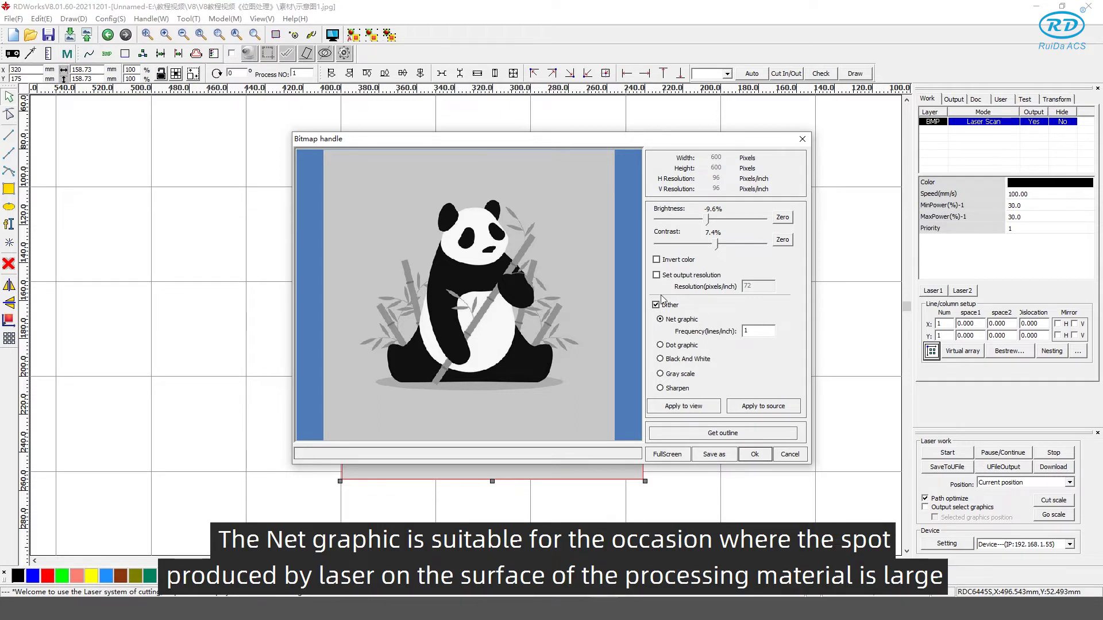
{"action": "left_click", "coordinate": [657, 276]}
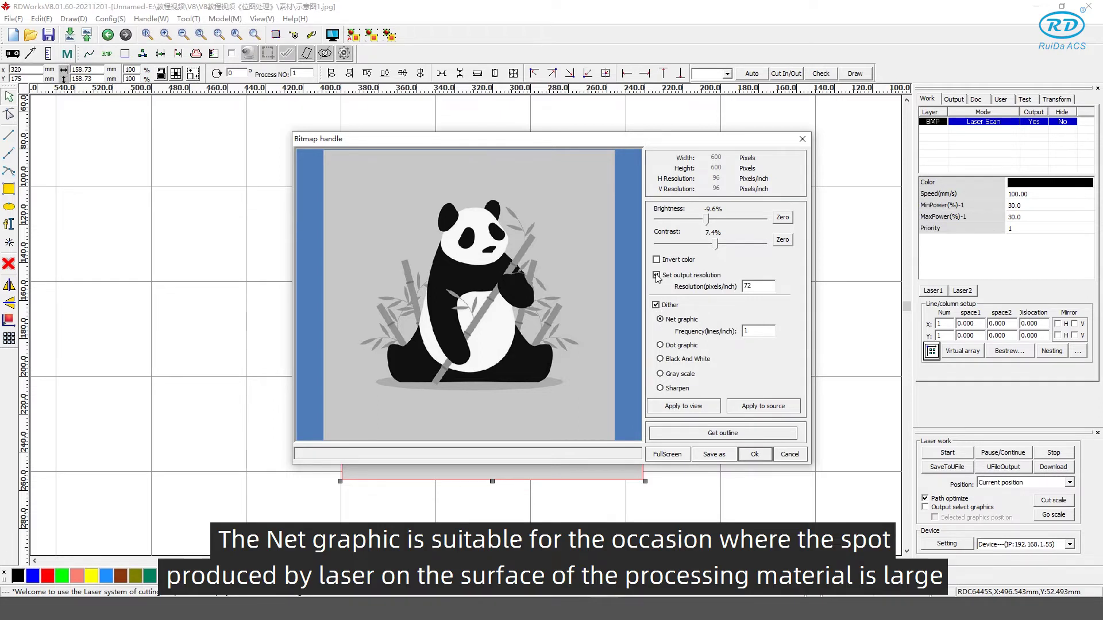
{"action": "left_click", "coordinate": [680, 406]}
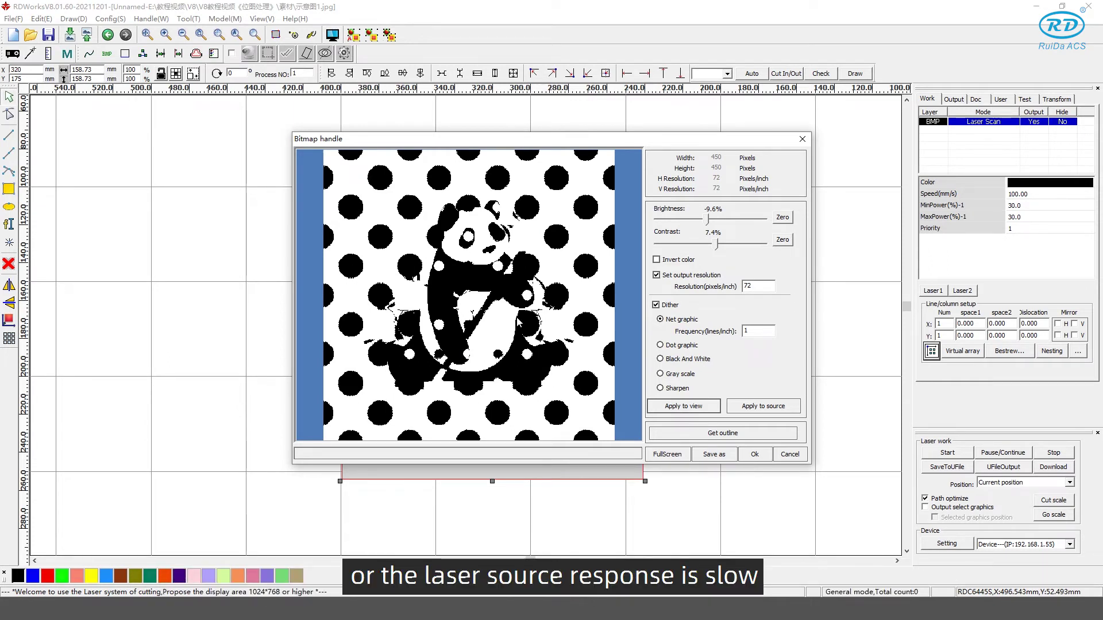
{"action": "left_click_drag", "start_coordinate": [760, 286], "coordinate": [741, 291]}
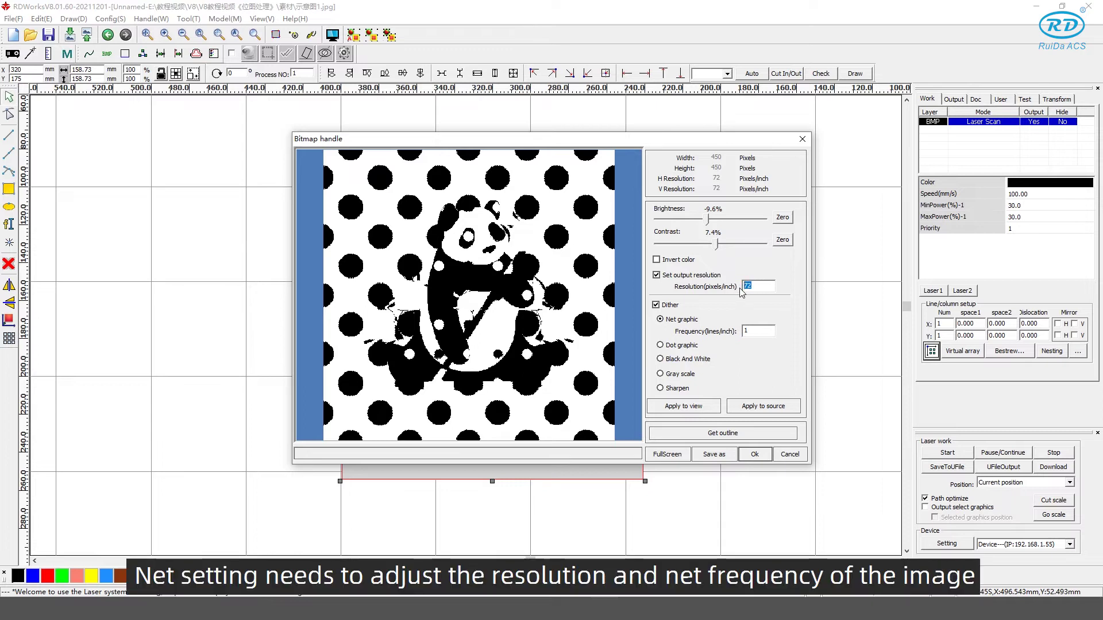
{"action": "type", "text": "200"}
{"action": "type", "text": "30"}
{"action": "left_click_drag", "start_coordinate": [750, 332], "coordinate": [741, 334]}
{"action": "left_click", "coordinate": [688, 405]}
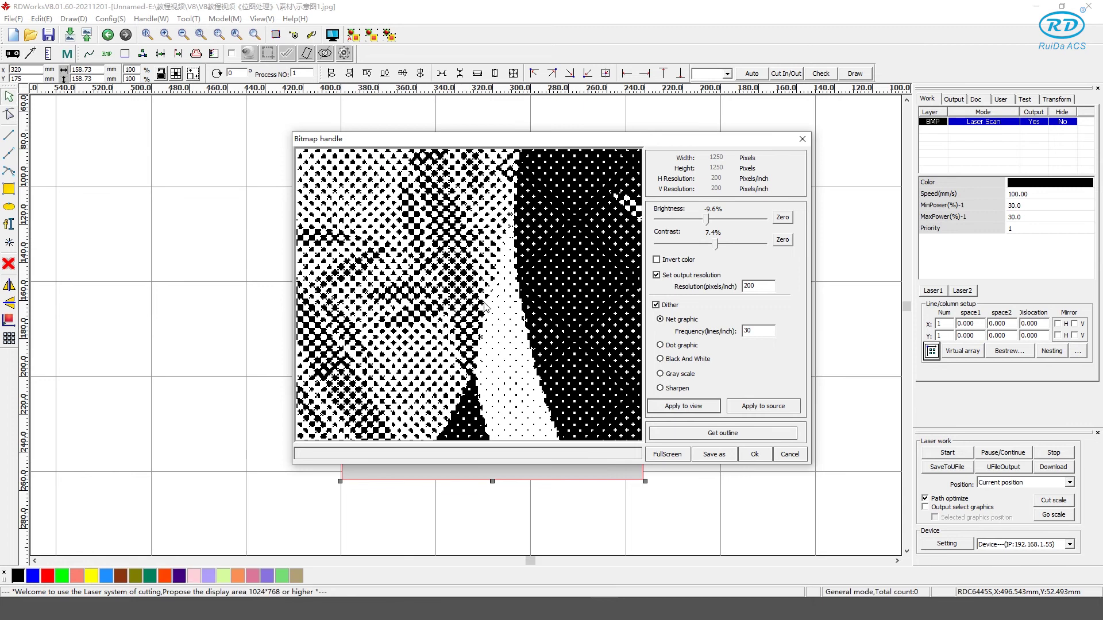
{"action": "double_click", "coordinate": [750, 285]}
{"action": "type", "text": "500"}
{"action": "left_click", "coordinate": [689, 409]}
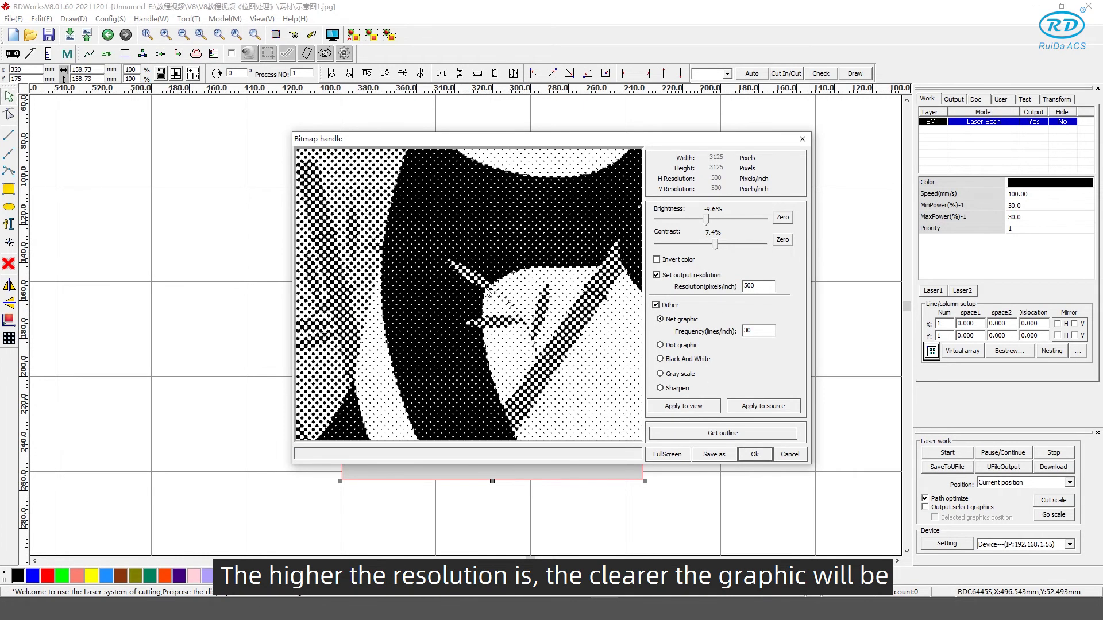
{"action": "double_click", "coordinate": [735, 331]}
{"action": "type", "text": "50"}
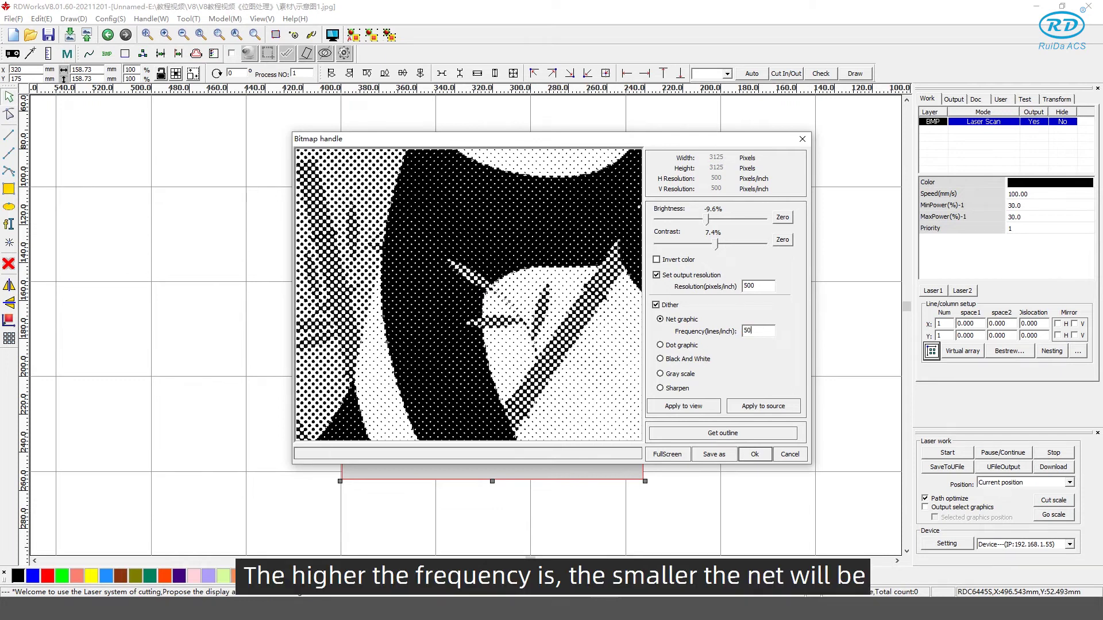
{"action": "left_click", "coordinate": [688, 406]}
{"action": "scroll", "coordinate": [440, 324], "scroll_direction": "up", "scroll_amount": 2}
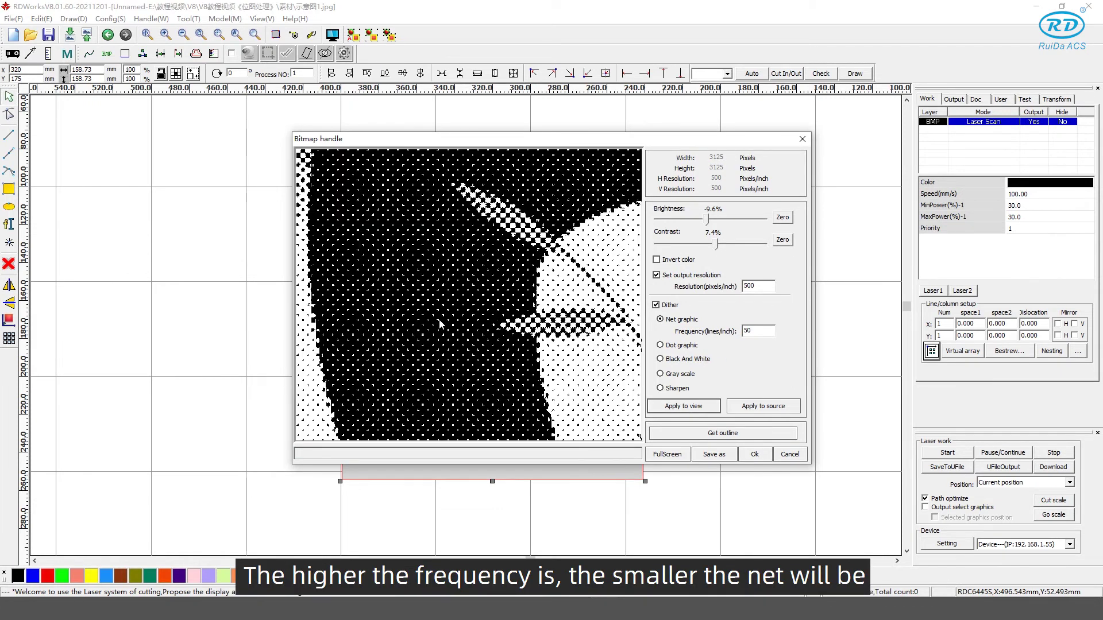
{"action": "scroll", "coordinate": [439, 324], "scroll_direction": "down", "scroll_amount": 2}
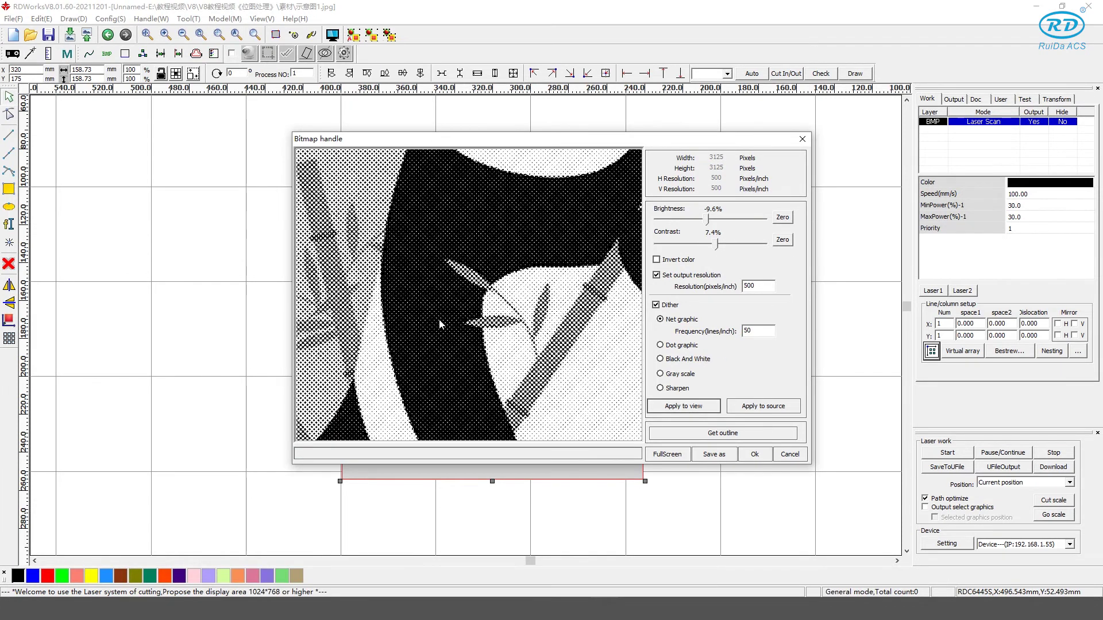
{"action": "left_click", "coordinate": [665, 455]}
Step: Switch the panda to Dot graphic dithering, preview it, and pan around to inspect the dots
{"action": "left_click", "coordinate": [663, 347]}
{"action": "left_click", "coordinate": [678, 407]}
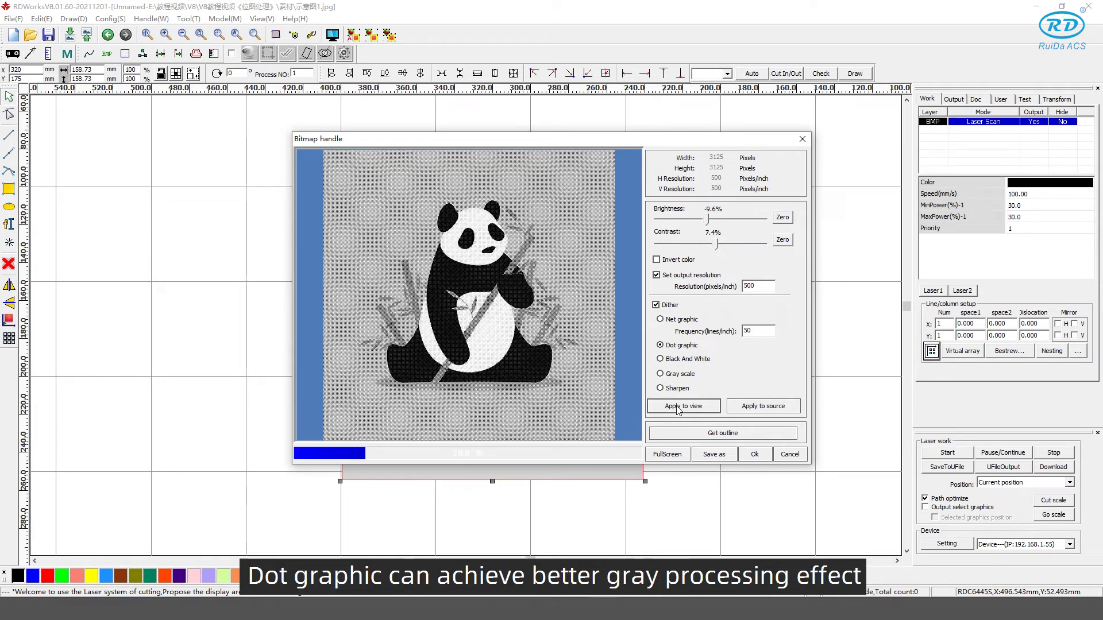
{"action": "scroll", "coordinate": [479, 313], "scroll_direction": "up", "scroll_amount": 3}
{"action": "scroll", "coordinate": [420, 345], "scroll_direction": "up", "scroll_amount": 1}
{"action": "scroll", "coordinate": [420, 342], "scroll_direction": "up", "scroll_amount": 1}
{"action": "left_click_drag", "start_coordinate": [420, 342], "coordinate": [370, 285]}
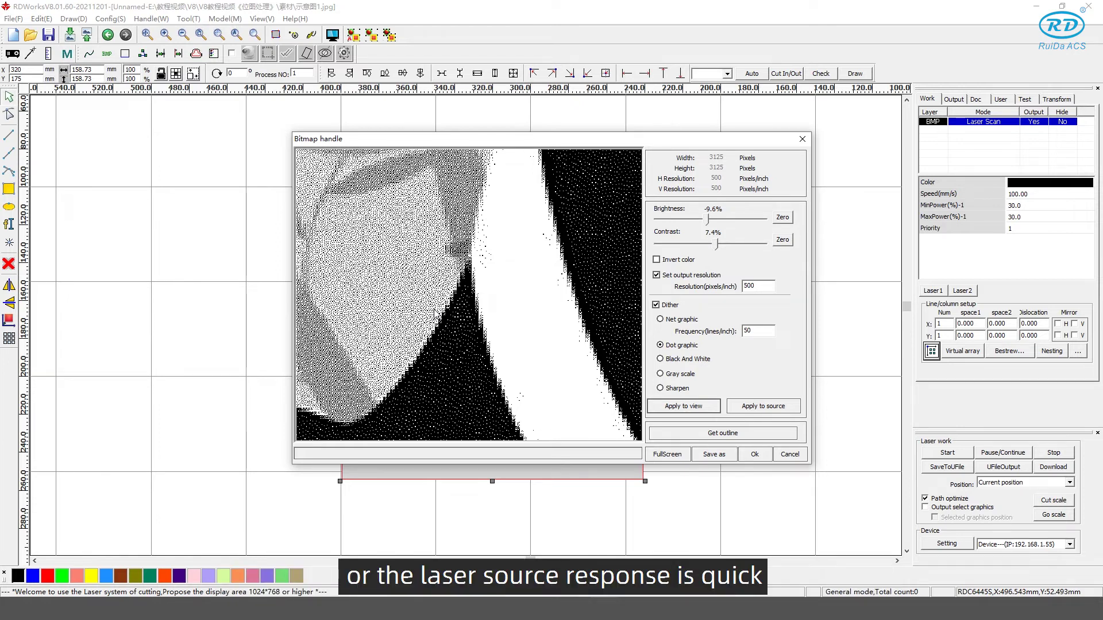
Step: Preview Sharpen mode, compare it with Gray scale, return to Sharpen, and show the full panda
{"action": "left_click", "coordinate": [661, 389]}
{"action": "left_click", "coordinate": [675, 406]}
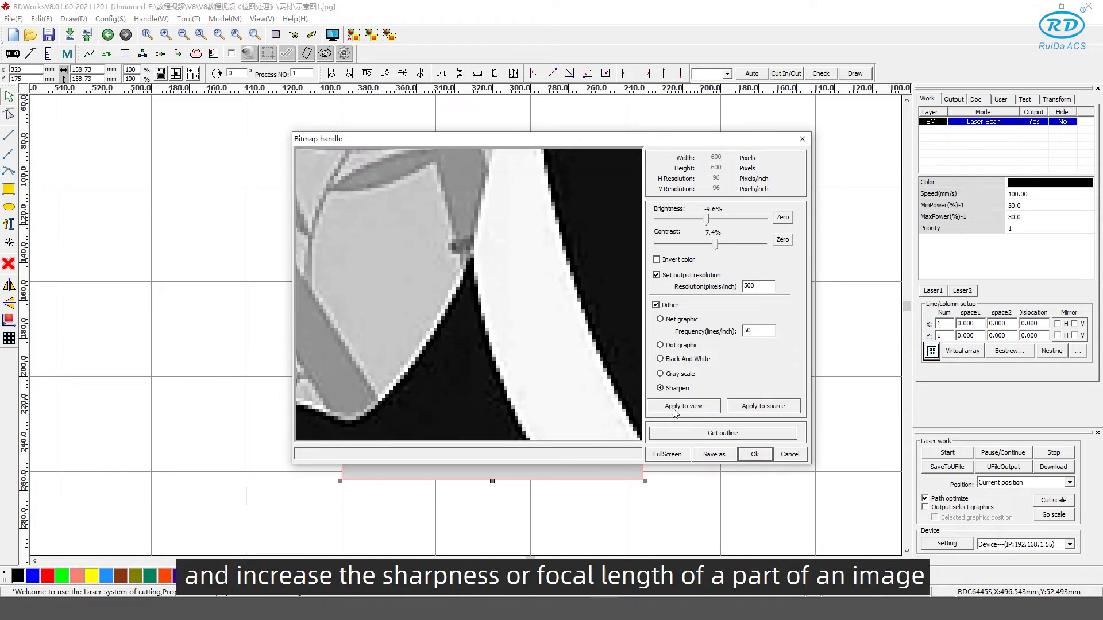
{"action": "scroll", "coordinate": [435, 358], "scroll_direction": "up", "scroll_amount": 1}
{"action": "left_click", "coordinate": [660, 374]}
{"action": "left_click", "coordinate": [672, 405]}
{"action": "left_click", "coordinate": [661, 388]}
{"action": "left_click", "coordinate": [674, 406]}
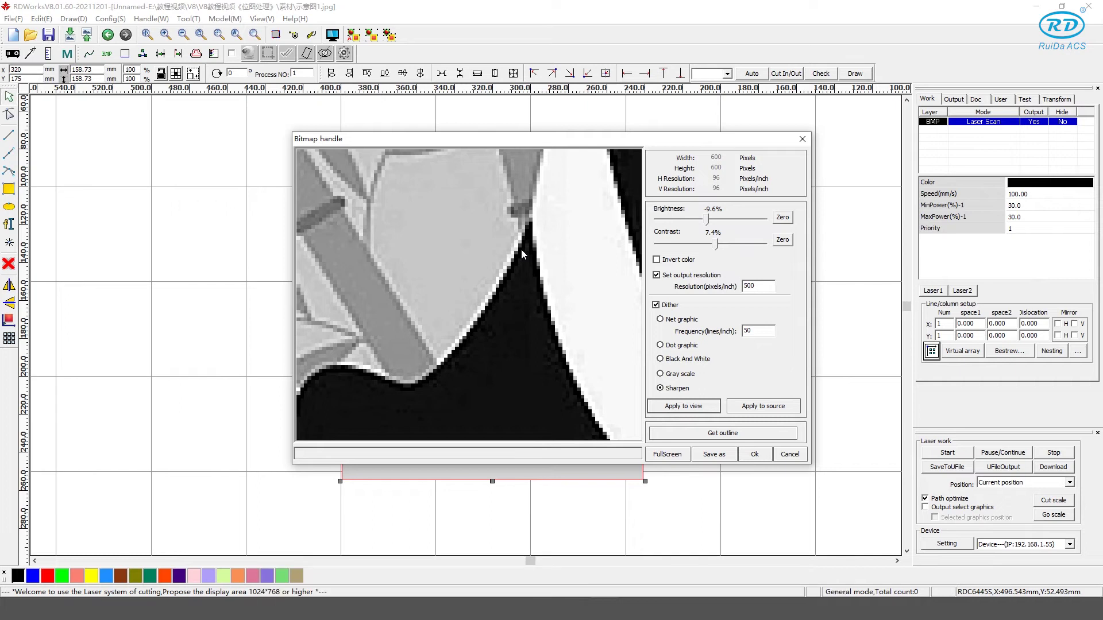
{"action": "left_click", "coordinate": [670, 454]}
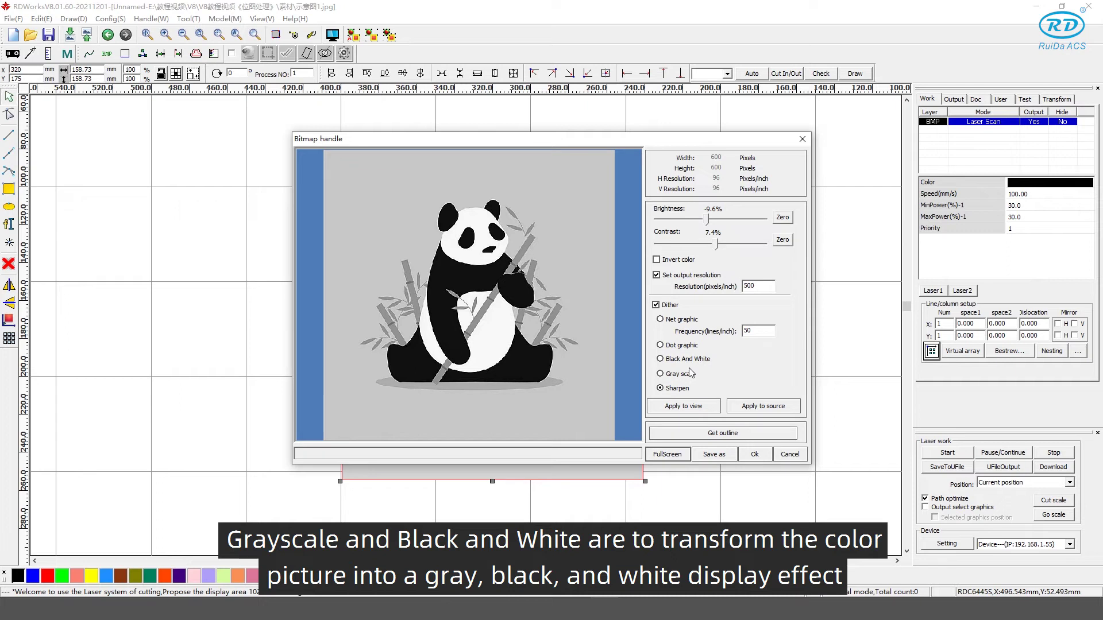
Step: Close Bitmap handle, import the 激光加工 image, and open its Bitmap handle with Dither checked
{"action": "left_click", "coordinate": [802, 139]}
{"action": "key", "text": "Delete"}
{"action": "left_click", "coordinate": [14, 18]}
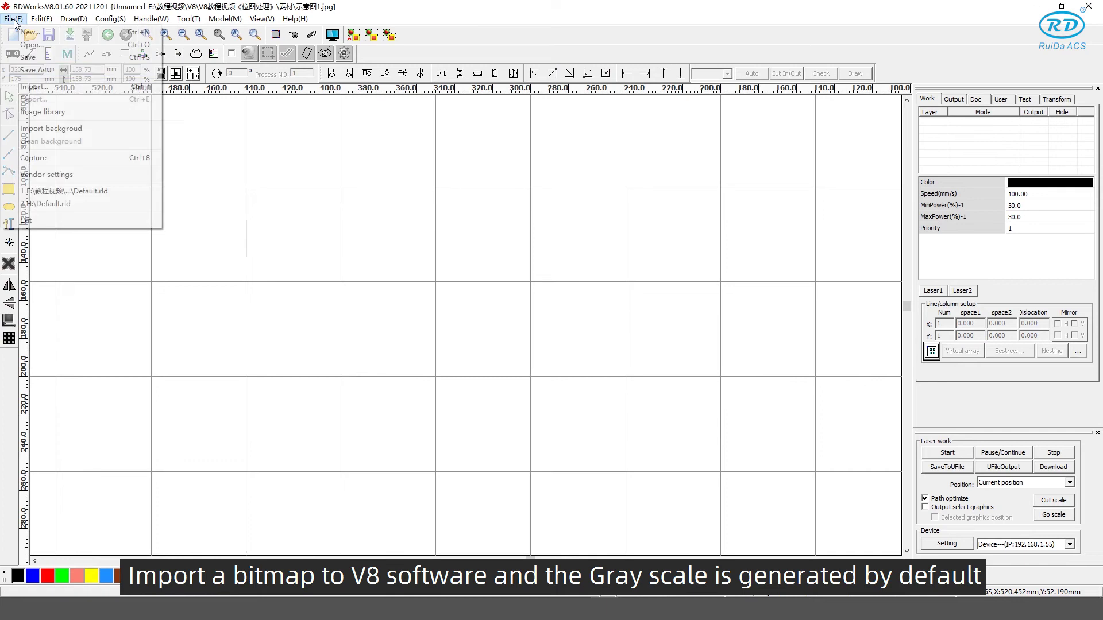
{"action": "left_click", "coordinate": [33, 86]}
{"action": "left_click", "coordinate": [397, 321]}
{"action": "double_click", "coordinate": [397, 321]}
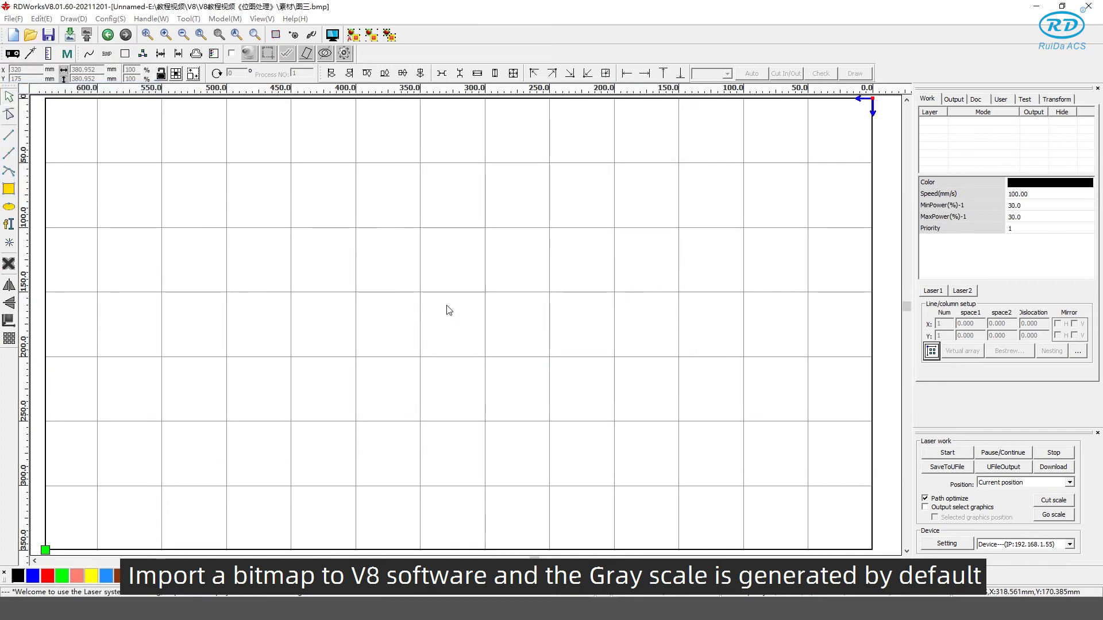
{"action": "double_click", "coordinate": [446, 306]}
{"action": "left_click", "coordinate": [656, 306]}
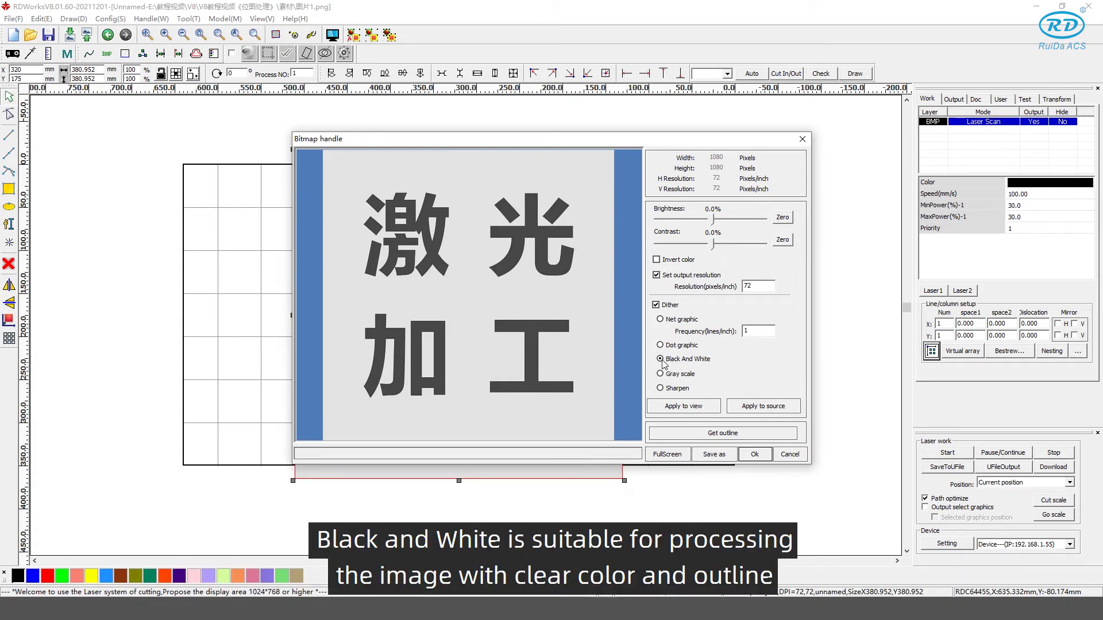
Step: Preview Black And White, trace outlines with Get outline, and move the bitmap aside to reveal them
{"action": "left_click", "coordinate": [684, 407]}
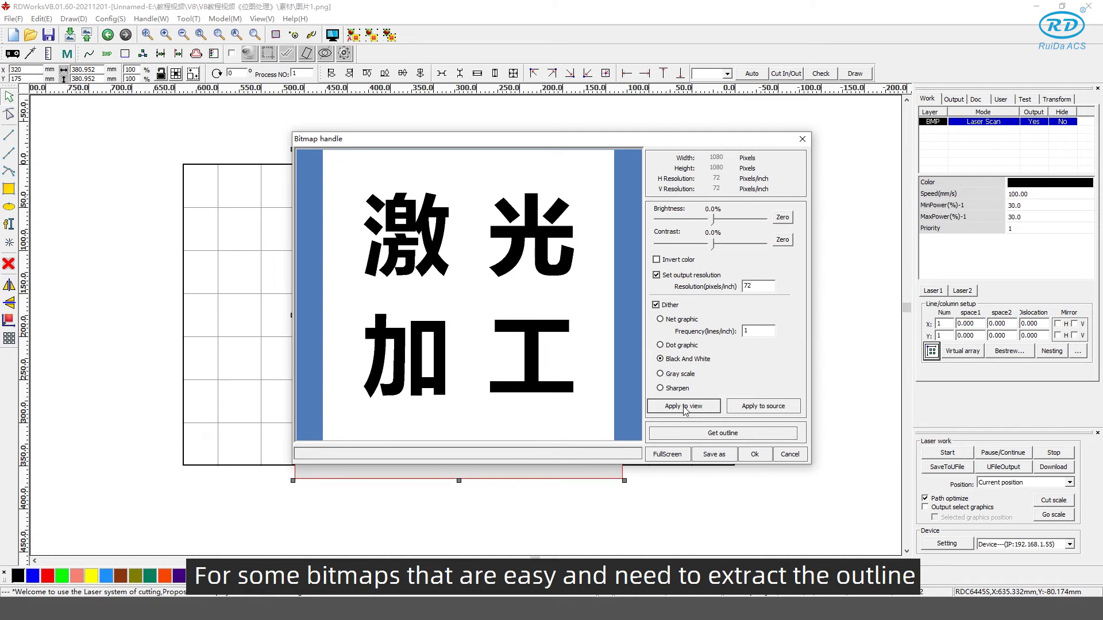
{"action": "left_click", "coordinate": [724, 434]}
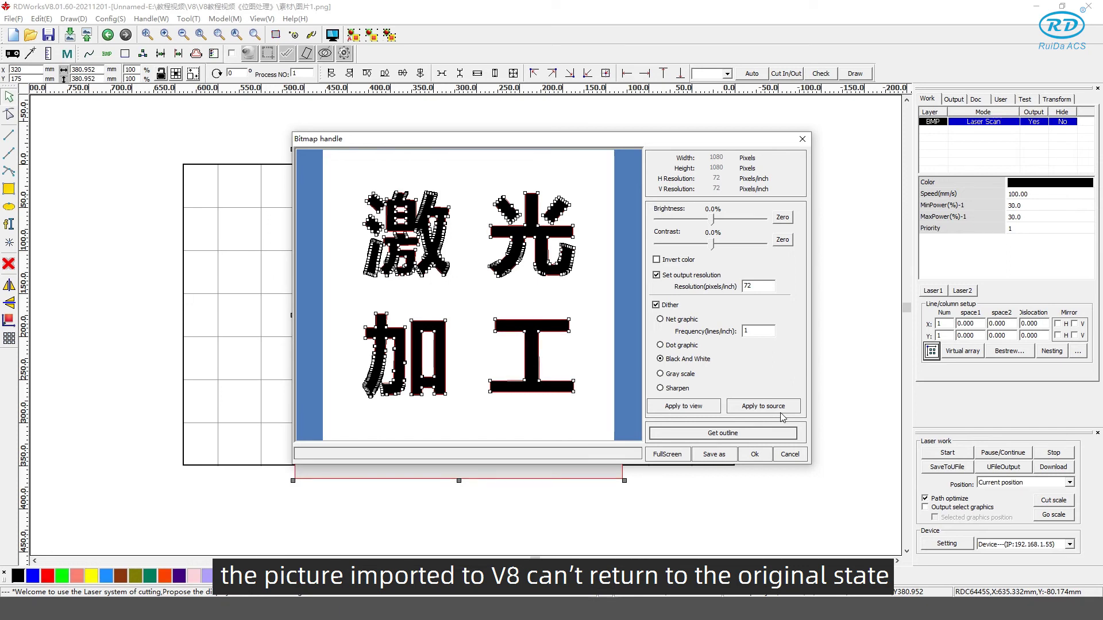
{"action": "left_click", "coordinate": [756, 454]}
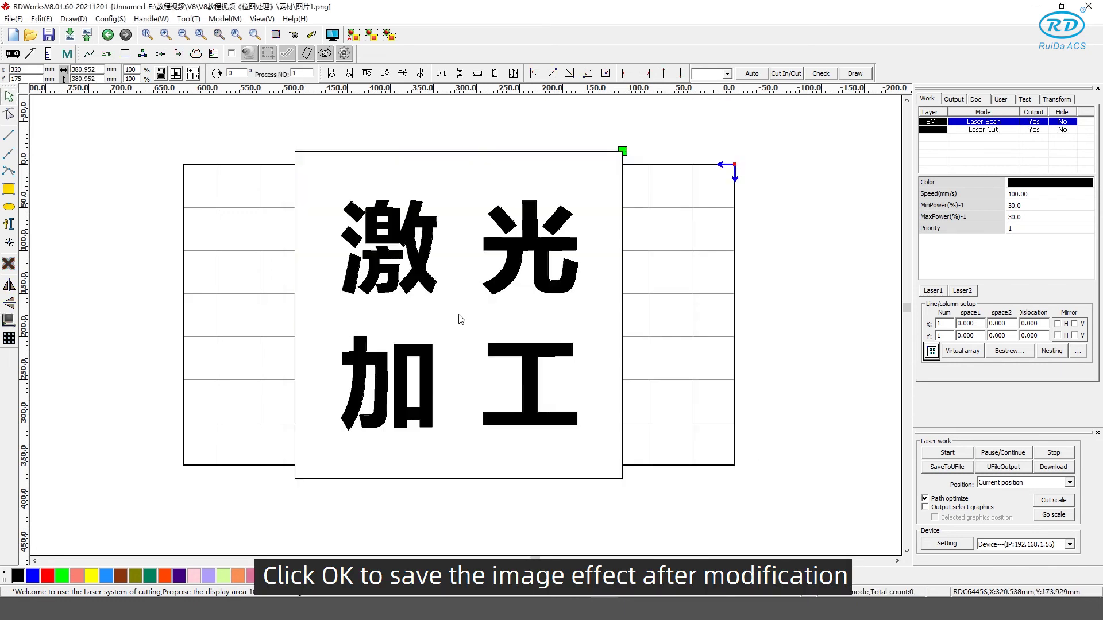
{"action": "left_click_drag", "start_coordinate": [459, 318], "coordinate": [768, 327]}
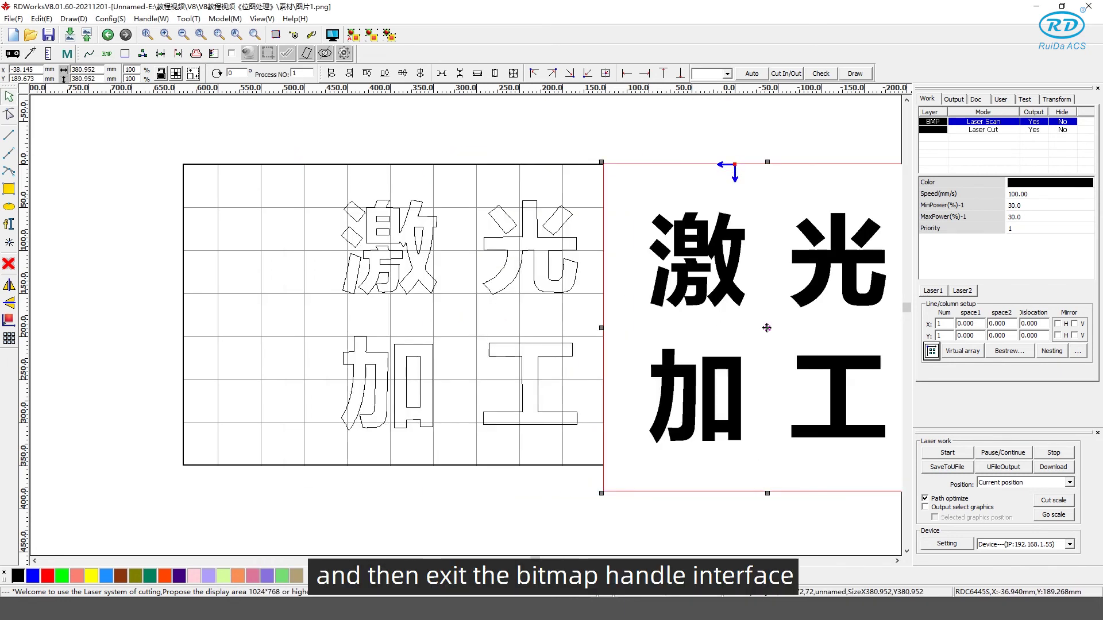
{"action": "left_click", "coordinate": [329, 256]}
{"action": "middle_click_drag", "start_coordinate": [601, 182], "coordinate": [454, 181]}
Step: Reopen Bitmap handle for the processed bitmap, save it as img3, and dismiss the confirmation
{"action": "left_click", "coordinate": [458, 185]}
{"action": "left_click", "coordinate": [107, 53]}
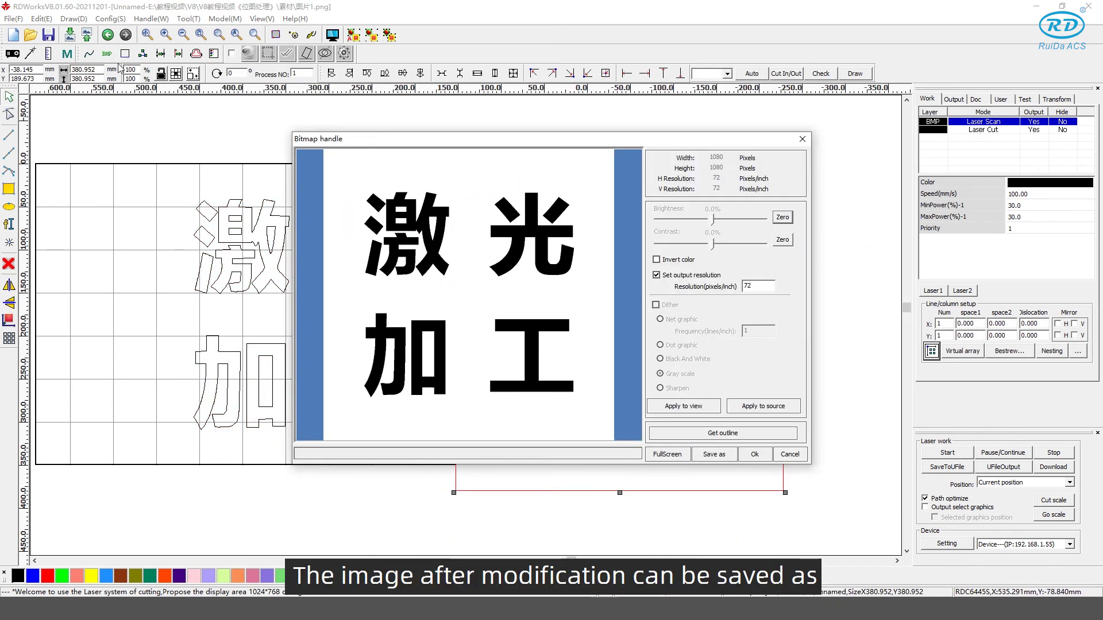
{"action": "left_click", "coordinate": [713, 460]}
{"action": "type", "text": "img3"}
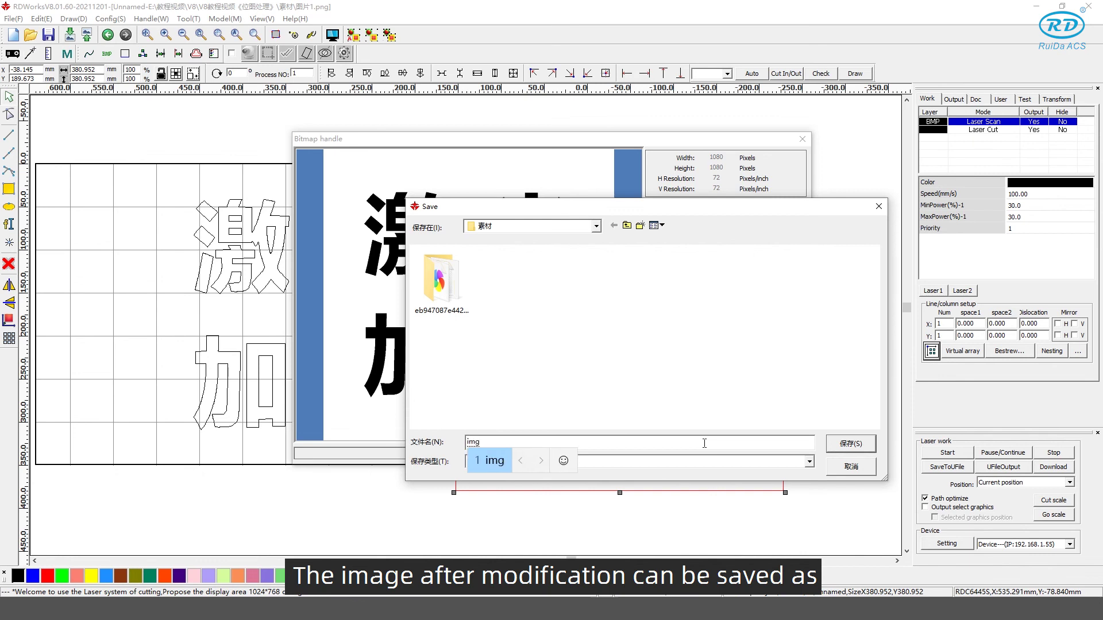
{"action": "left_click", "coordinate": [874, 444]}
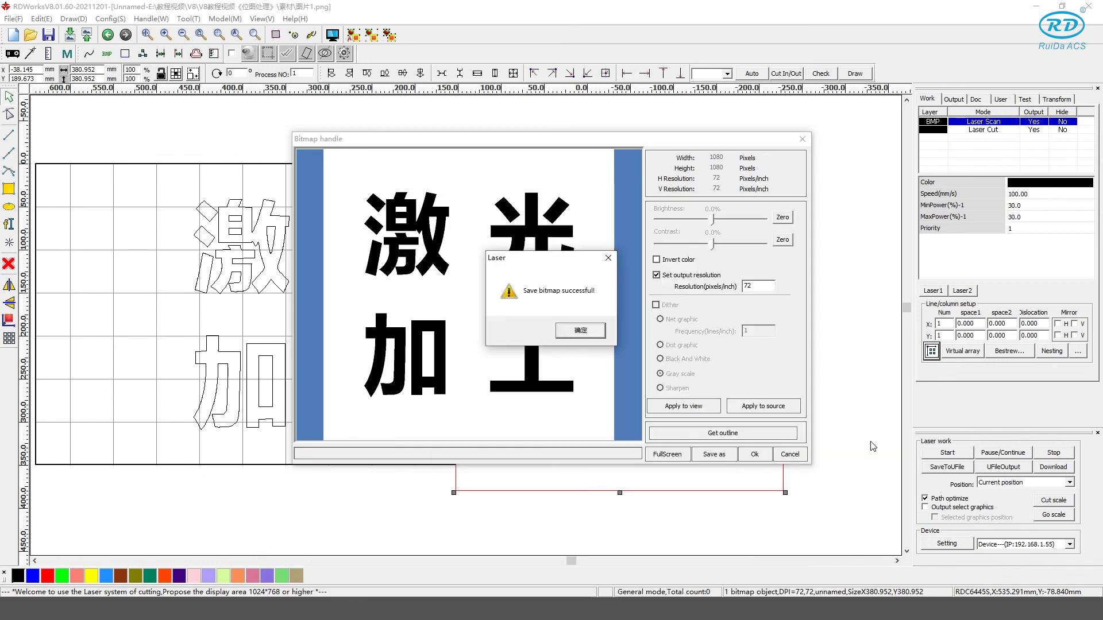
{"action": "left_click", "coordinate": [577, 337]}
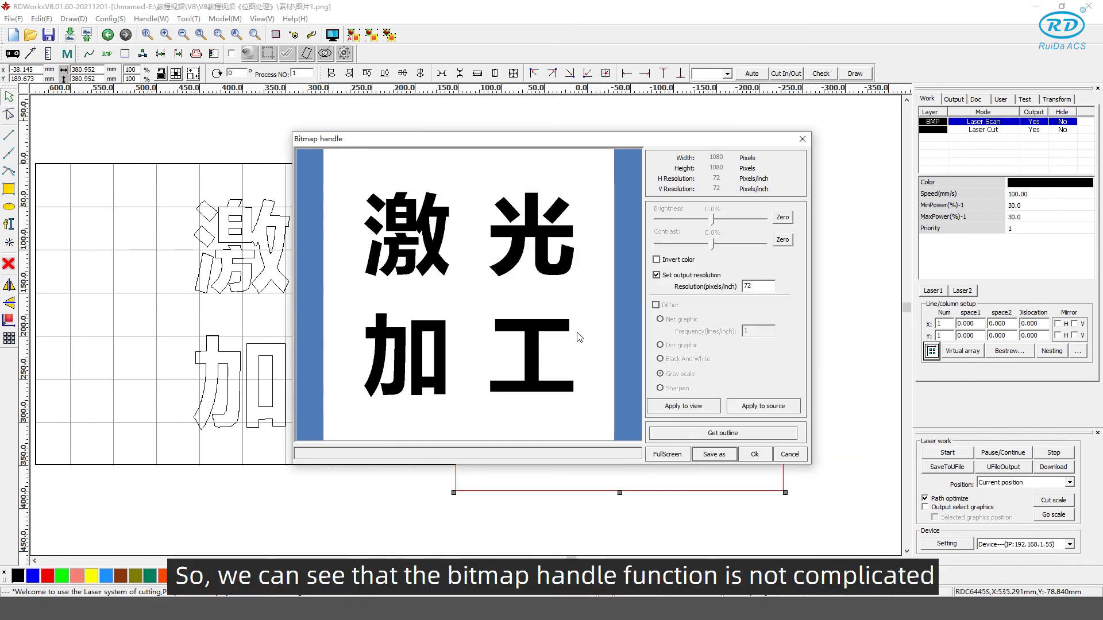